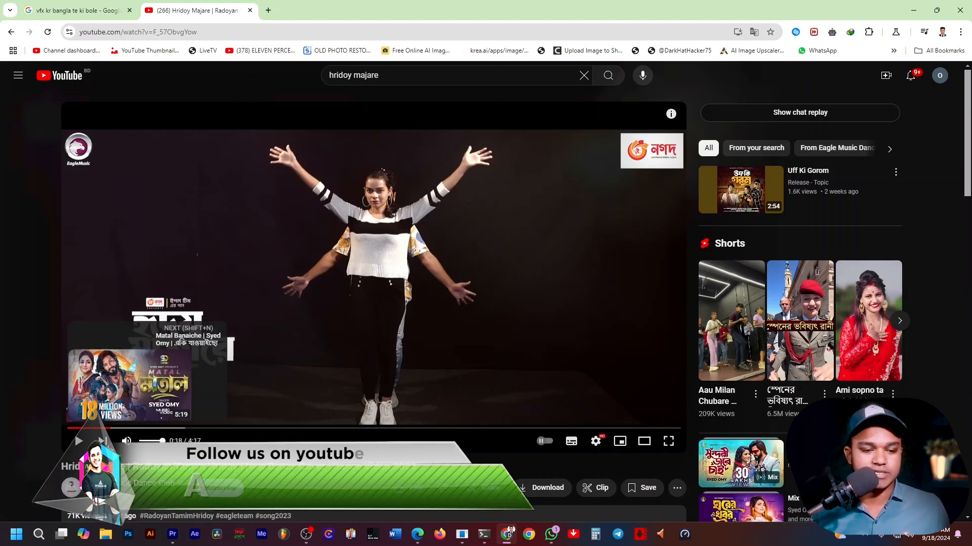
Step: Play the Hridoy Majare dance video to examine its motion echo effect, pausing and resuming playback
{"action": "left_click", "coordinate": [79, 441]}
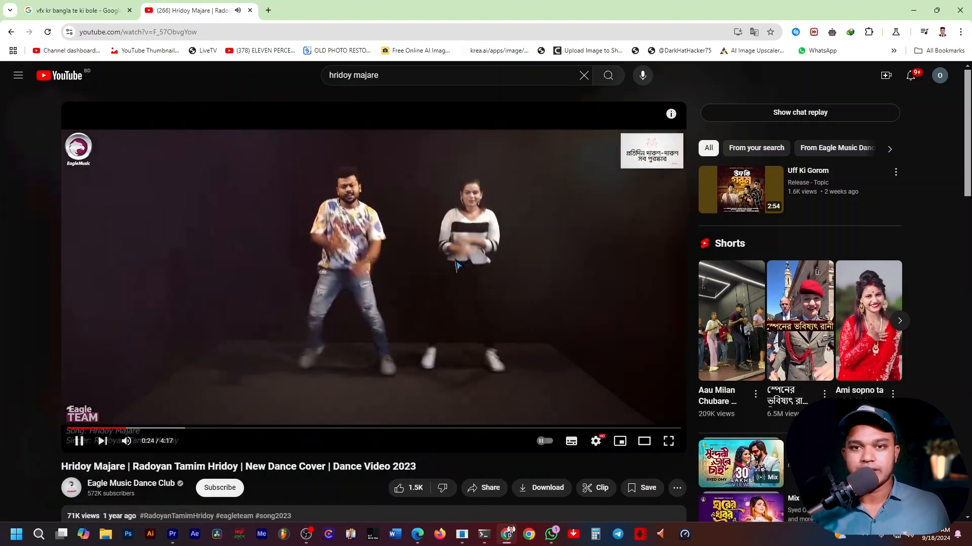
{"action": "key", "text": "space"}
{"action": "key", "text": "space"}
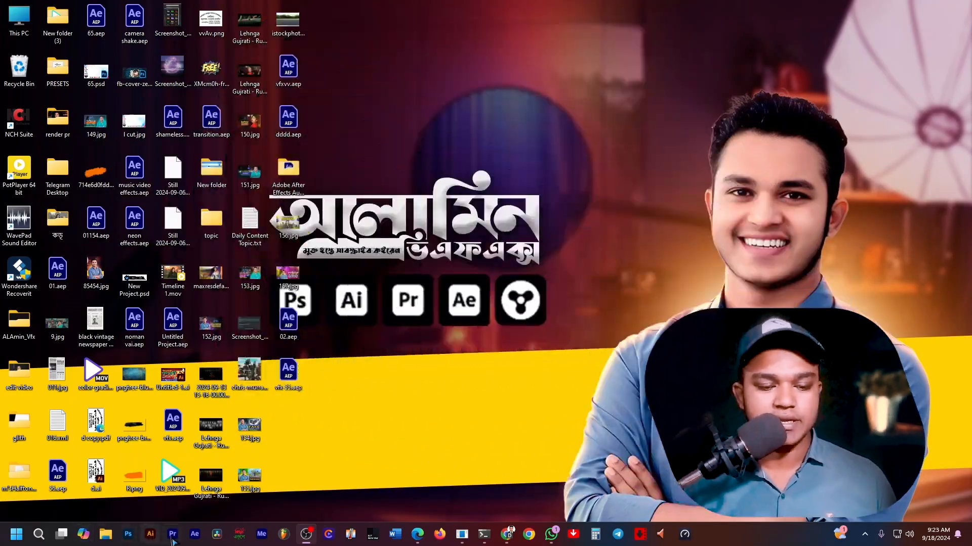
Step: Switch to Premiere Pro and preview the ghosted dance section under the two adjustment layers around 33 seconds
{"action": "left_click", "coordinate": [172, 534]}
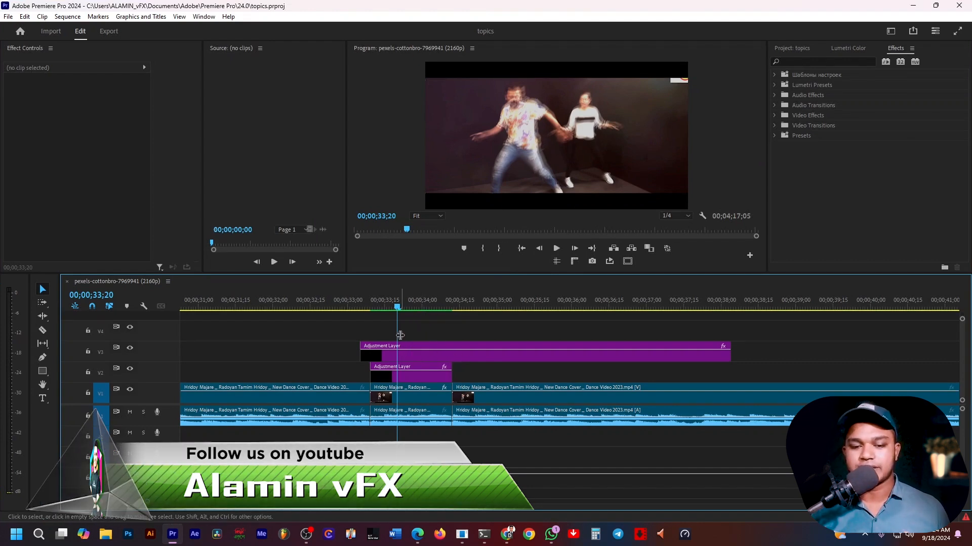
{"action": "key", "text": "equal"}
{"action": "key", "text": "equal"}
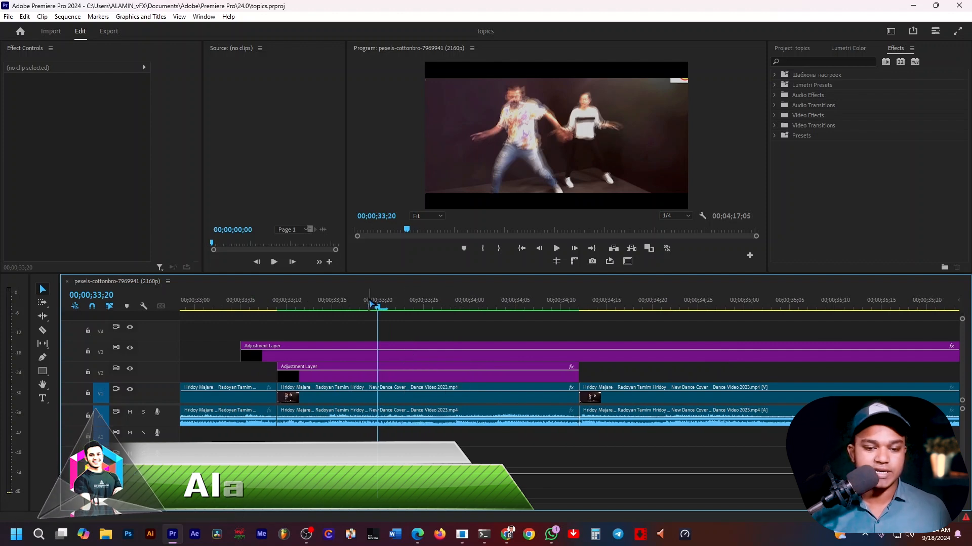
{"action": "left_click", "coordinate": [315, 308]}
{"action": "key", "text": "space"}
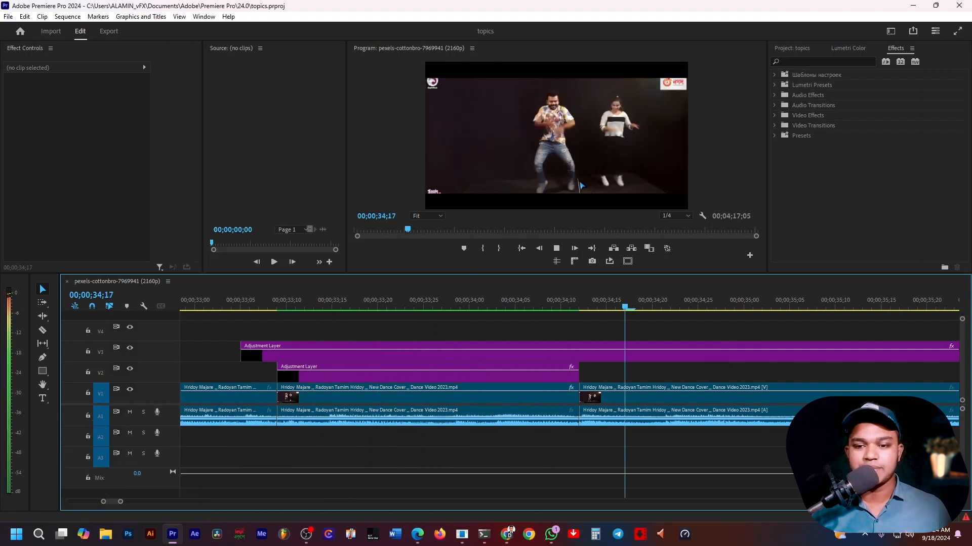
{"action": "left_click_drag", "start_coordinate": [377, 309], "coordinate": [308, 308]}
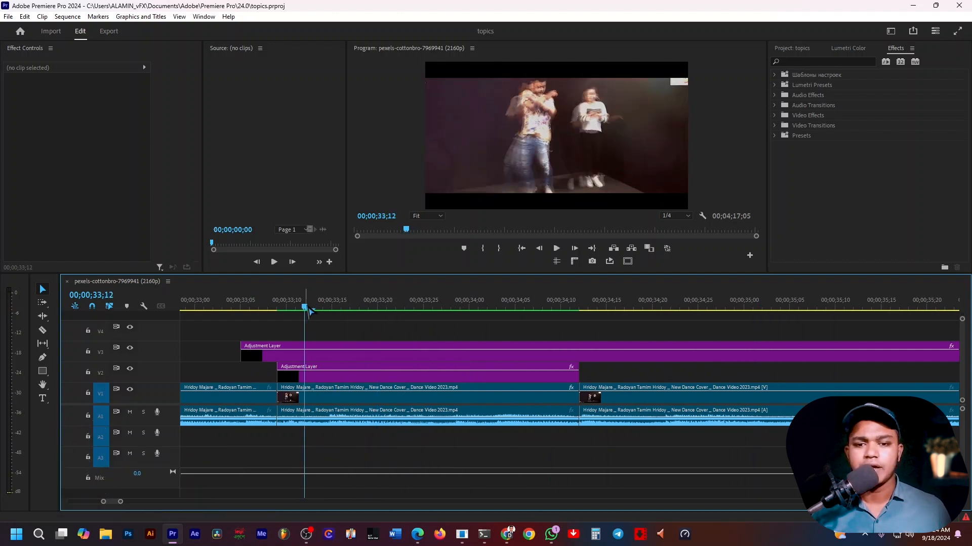
{"action": "key", "text": "space"}
{"action": "key", "text": "space"}
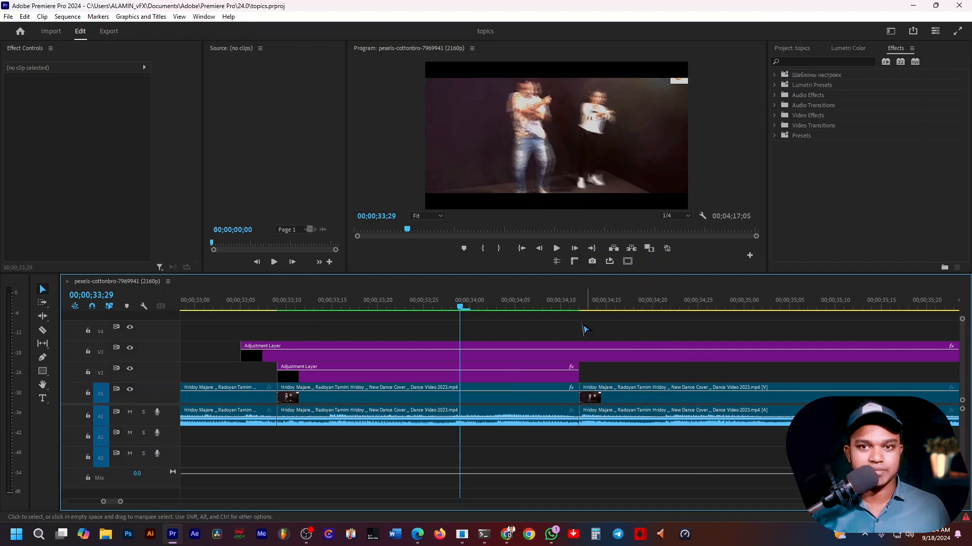
{"action": "left_click_drag", "start_coordinate": [470, 322], "coordinate": [393, 305]}
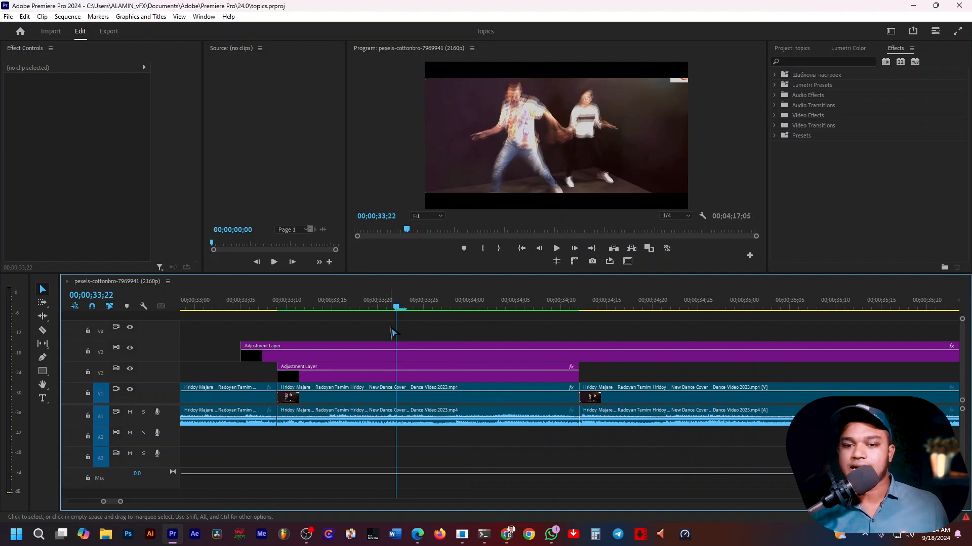
{"action": "key", "text": "space"}
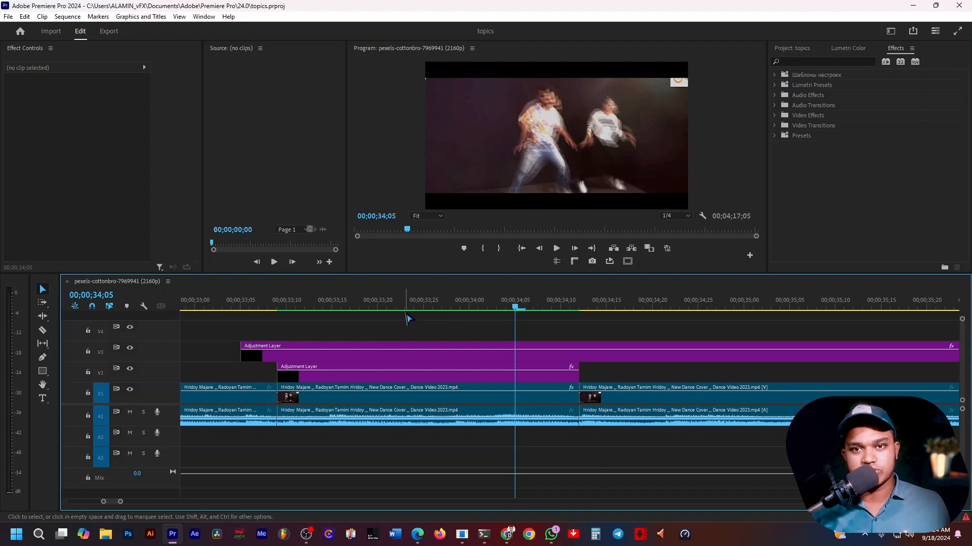
Step: Play the following dance clip around 35 seconds for comparison, and return the playhead to the middle clip
{"action": "scroll", "coordinate": [473, 382], "scroll_direction": "down", "scroll_amount": 2}
{"action": "left_click_drag", "start_coordinate": [495, 303], "coordinate": [618, 321]}
{"action": "key", "text": "space"}
{"action": "key", "text": "space"}
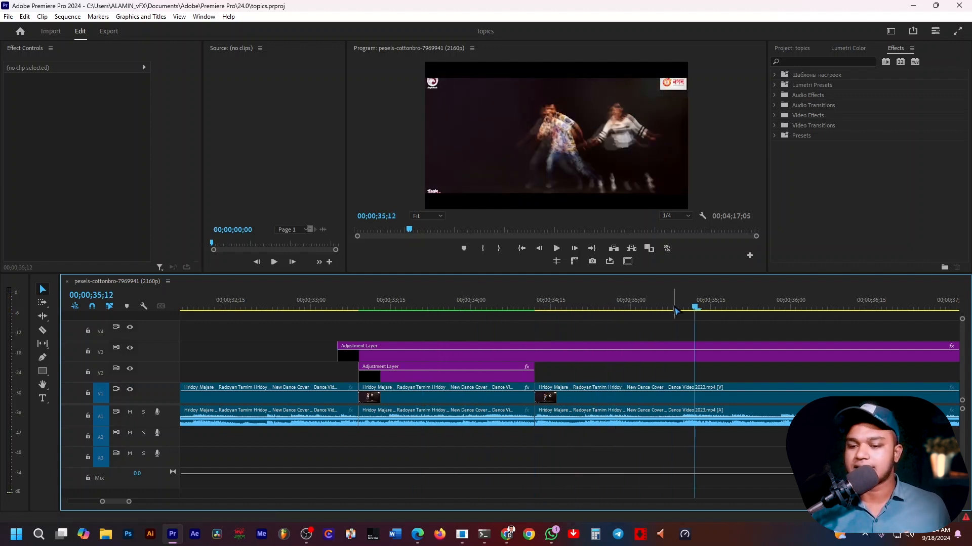
{"action": "left_click", "coordinate": [444, 306]}
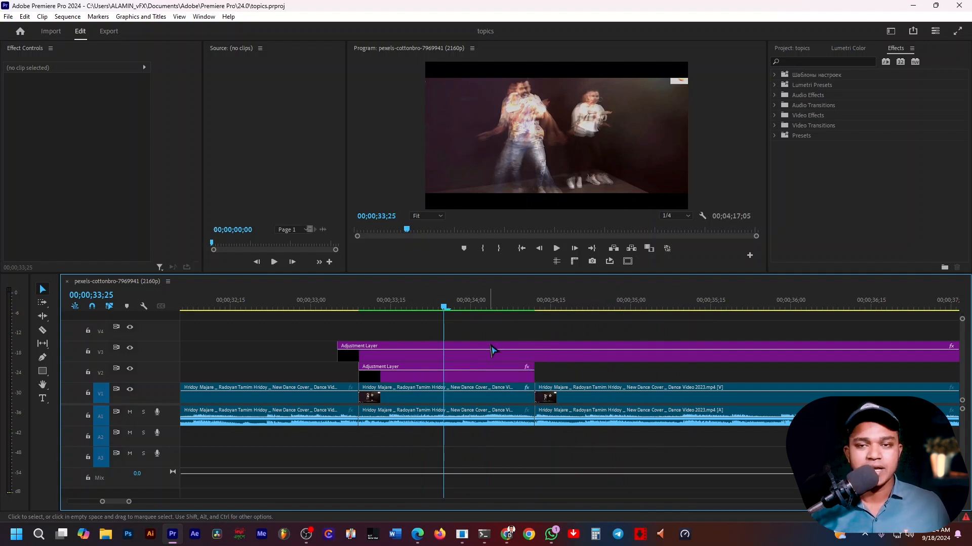
Step: Delete both adjustment layers above the dance clips on tracks V3 and V2
{"action": "left_click", "coordinate": [481, 359]}
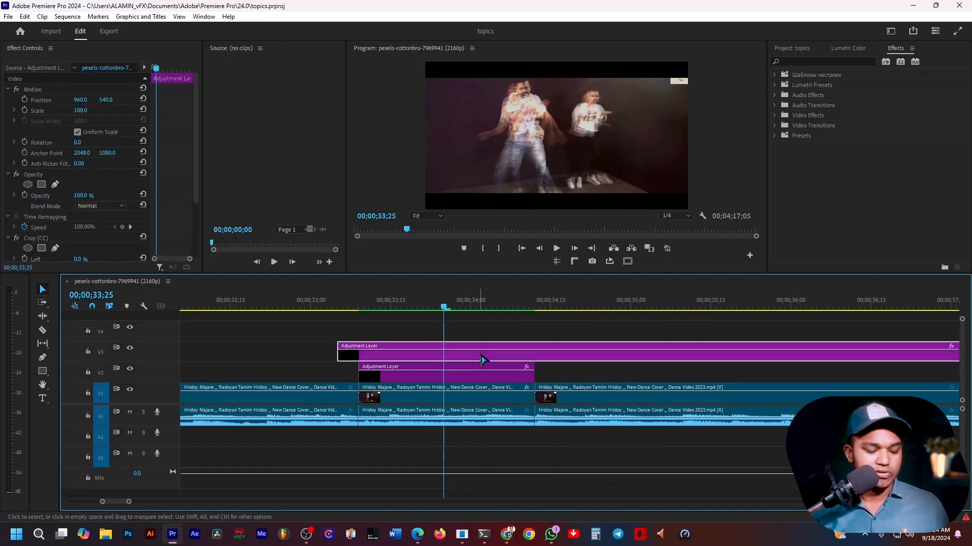
{"action": "key", "text": "Delete"}
{"action": "left_click", "coordinate": [472, 374]}
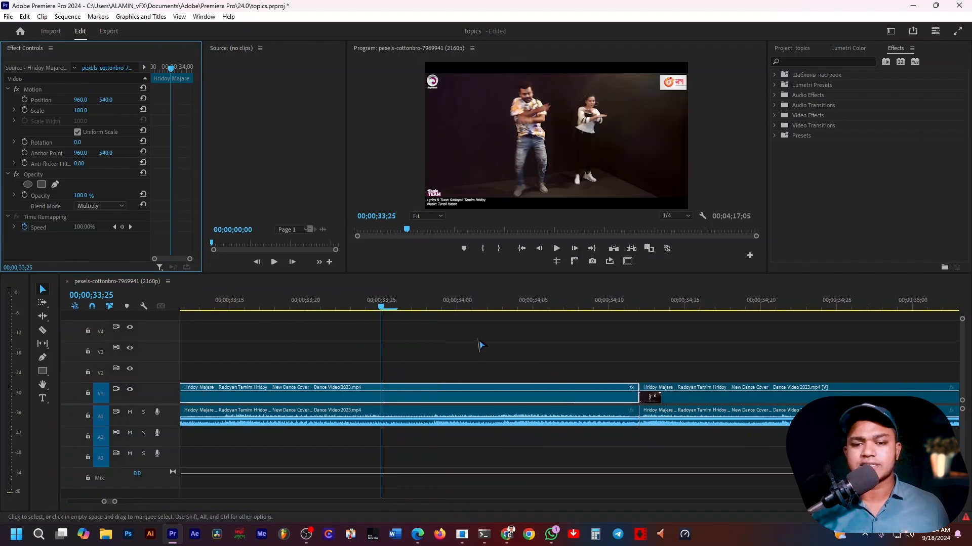
Step: Delete the audio segment below the middle dance clip on track A1
{"action": "scroll", "coordinate": [462, 382], "scroll_direction": "down", "scroll_amount": 3}
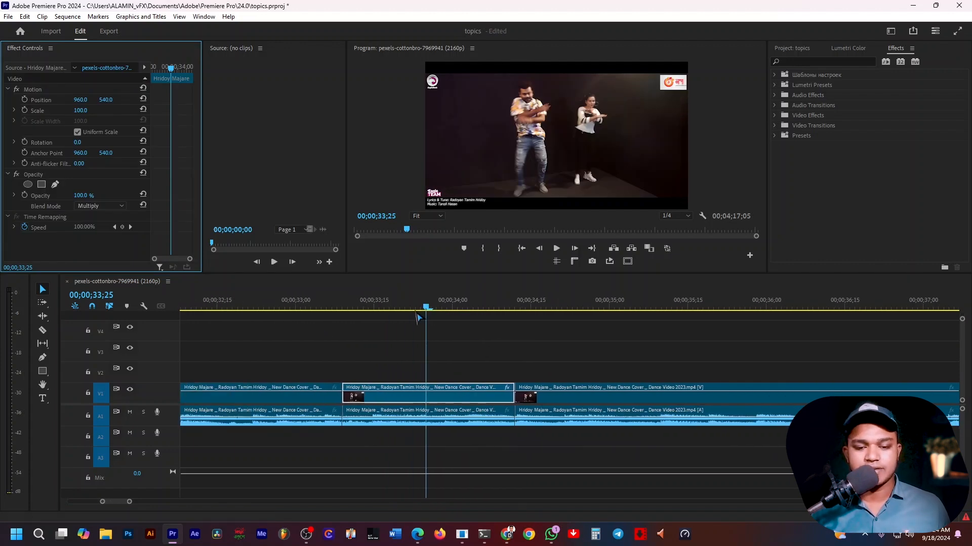
{"action": "left_click", "coordinate": [405, 413]}
{"action": "left_click", "coordinate": [405, 415]}
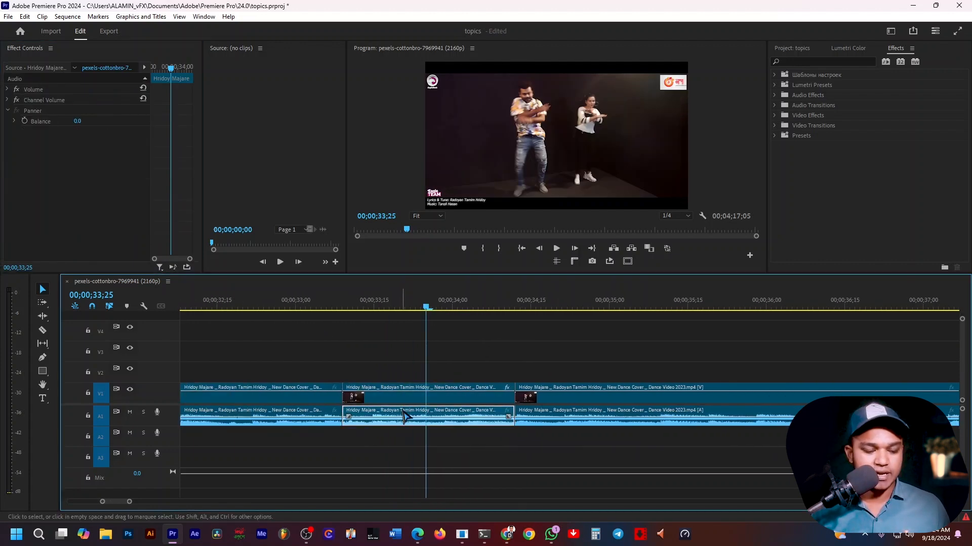
{"action": "key", "text": "Delete"}
Step: Scrub through the plain middle clip and the clip after it to compare the motion with and without the effect
{"action": "scroll", "coordinate": [500, 342], "scroll_direction": "up", "scroll_amount": 3}
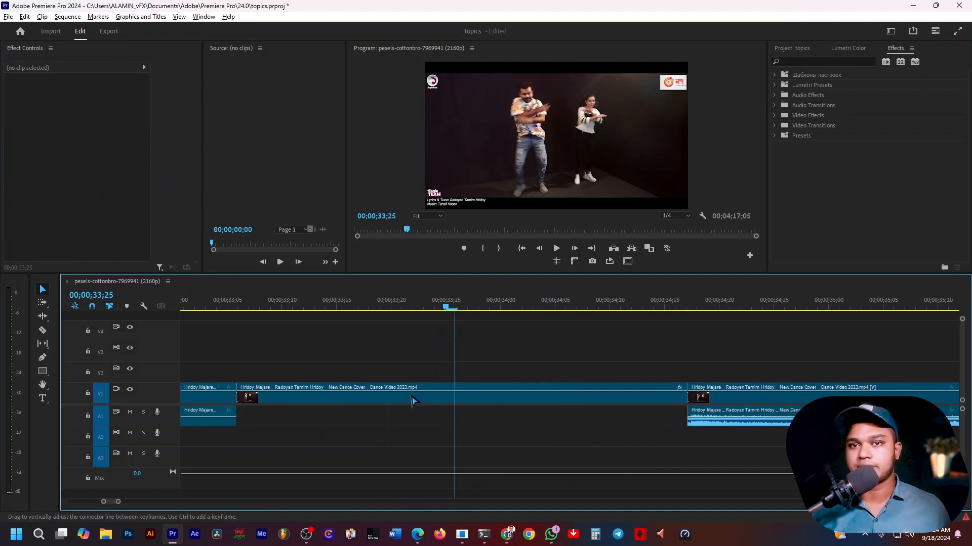
{"action": "left_click_drag", "start_coordinate": [508, 305], "coordinate": [430, 307]}
{"action": "scroll", "coordinate": [632, 316], "scroll_direction": "down", "scroll_amount": 3}
{"action": "scroll", "coordinate": [658, 313], "scroll_direction": "up", "scroll_amount": 3}
{"action": "scroll", "coordinate": [548, 323], "scroll_direction": "down", "scroll_amount": 1}
{"action": "left_click_drag", "start_coordinate": [452, 312], "coordinate": [764, 325]}
{"action": "left_click_drag", "start_coordinate": [739, 307], "coordinate": [838, 307]}
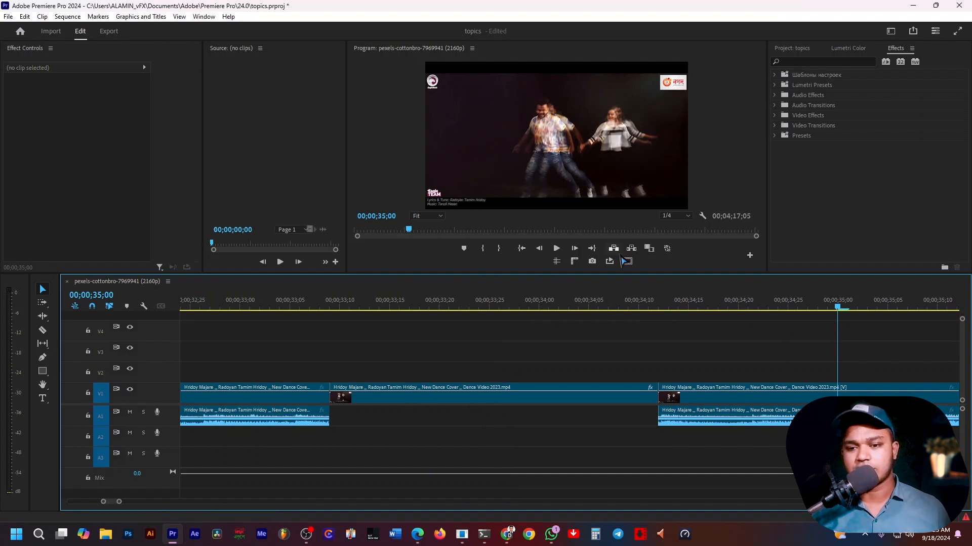
{"action": "left_click", "coordinate": [479, 307]}
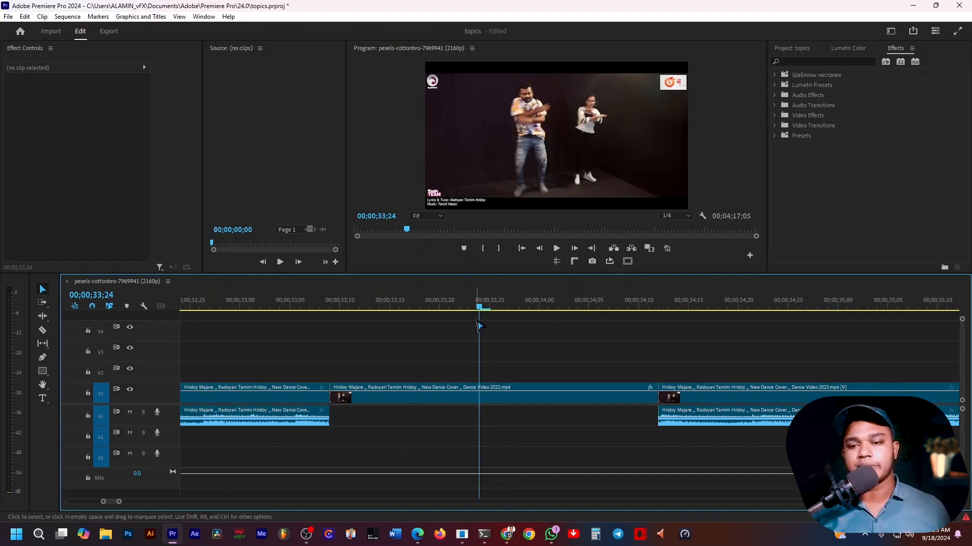
Step: Search the effects library for "echo"
{"action": "left_click", "coordinate": [815, 59]}
{"action": "left_click", "coordinate": [809, 62]}
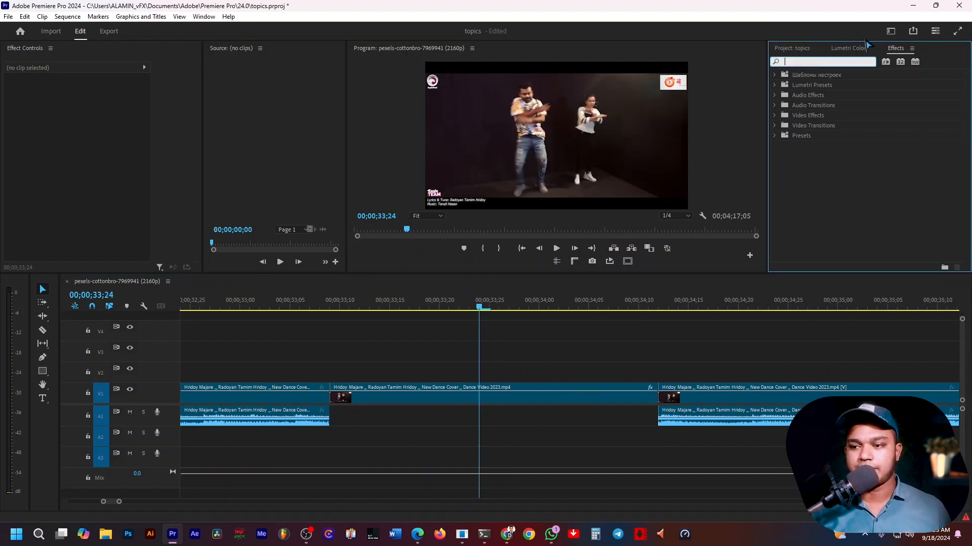
{"action": "type", "text": "chr"}
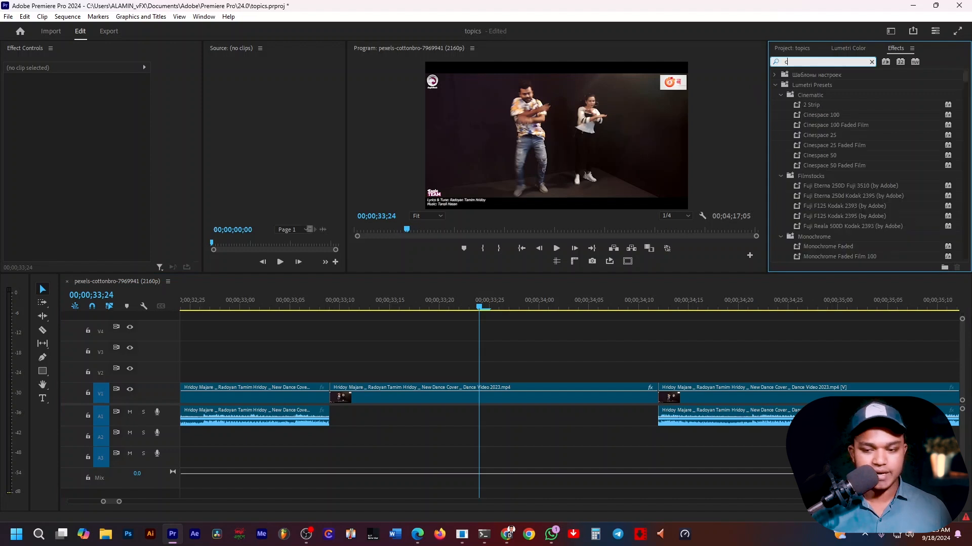
{"action": "key", "text": "BackSpace"}
{"action": "key", "text": "BackSpace"}
{"action": "key", "text": "BackSpace"}
{"action": "type", "text": "egco"}
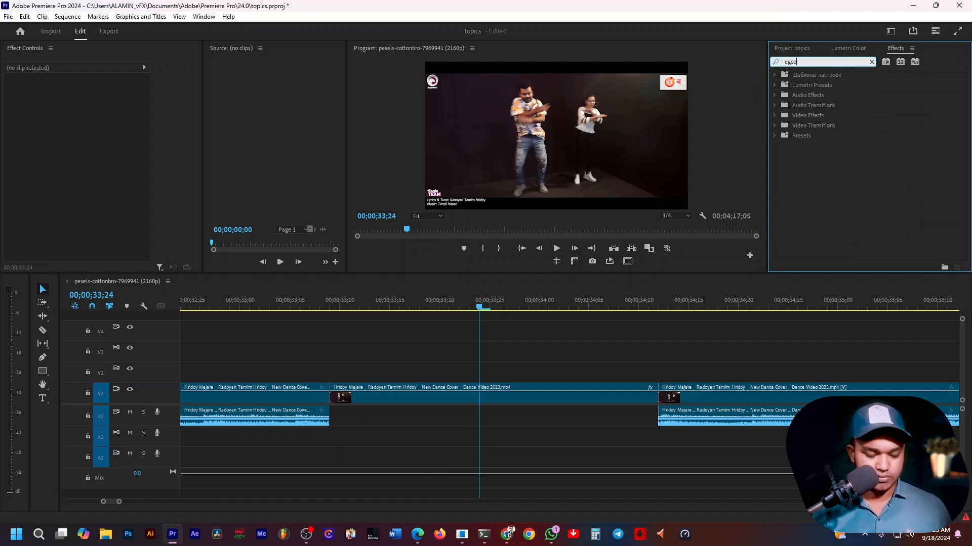
{"action": "key", "text": "BackSpace"}
{"action": "key", "text": "BackSpace"}
{"action": "key", "text": "BackSpace"}
{"action": "type", "text": "c"}
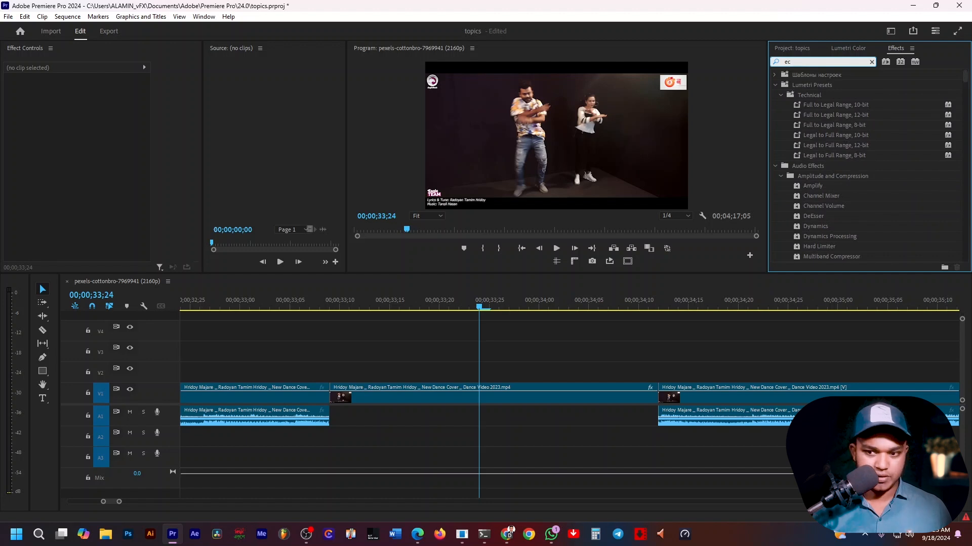
{"action": "type", "text": "ho"}
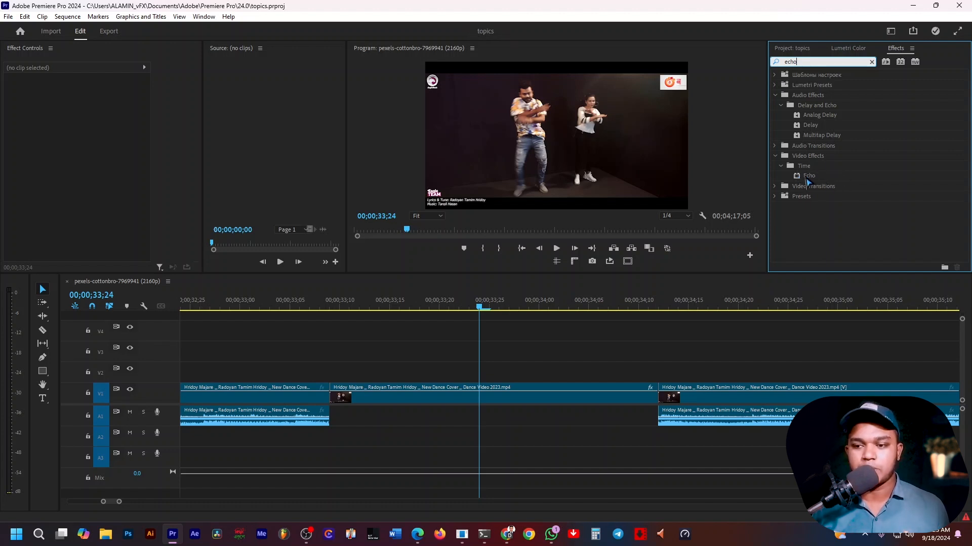
Step: Apply the Echo video effect to the middle dance clip on V1 and scrub through it to check the result
{"action": "left_click", "coordinate": [798, 175]}
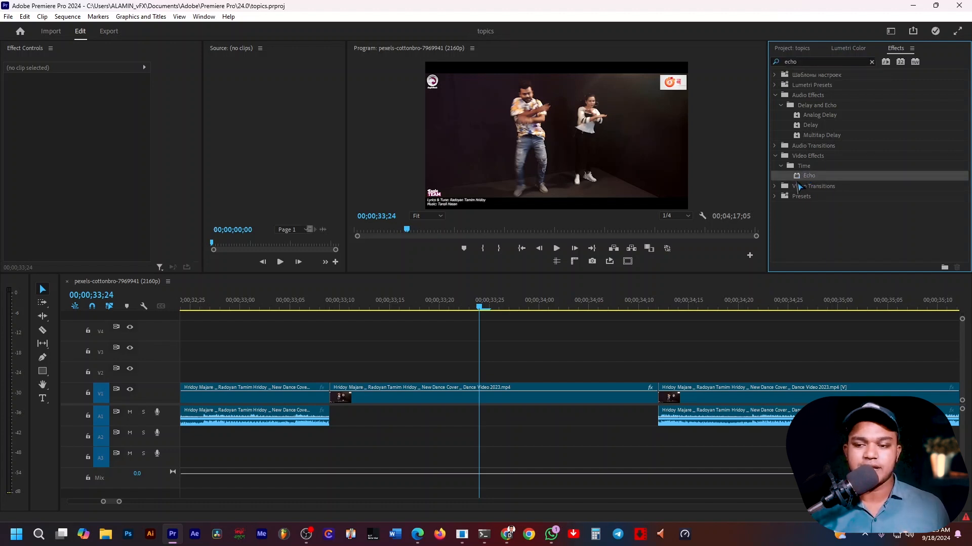
{"action": "left_click_drag", "start_coordinate": [445, 410], "coordinate": [466, 405]}
{"action": "left_click_drag", "start_coordinate": [492, 311], "coordinate": [458, 309]}
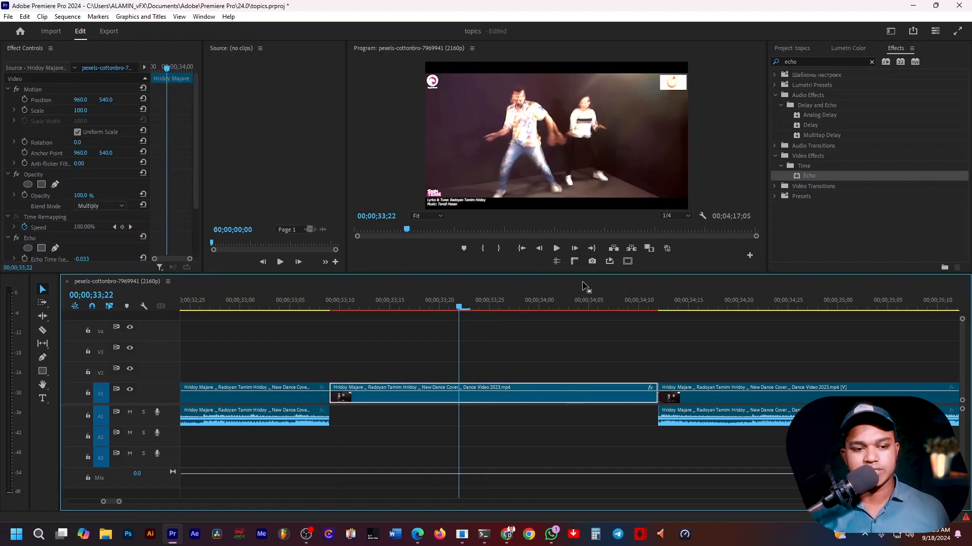
{"action": "left_click_drag", "start_coordinate": [498, 314], "coordinate": [492, 312]}
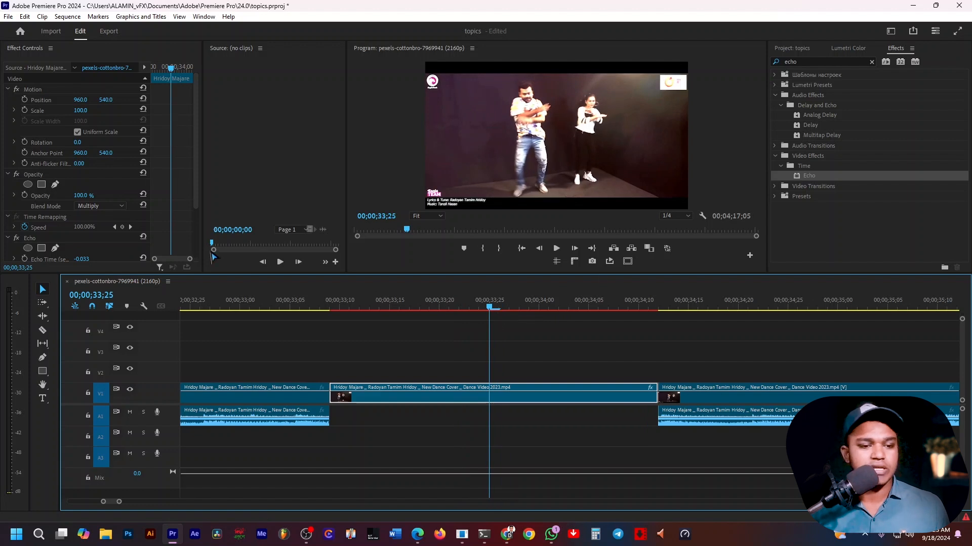
Step: Increase the Echo effect's number of echoes, set its starting intensity to 0.30, and scrub through the clip to check it
{"action": "scroll", "coordinate": [135, 223], "scroll_direction": "down", "scroll_amount": 3}
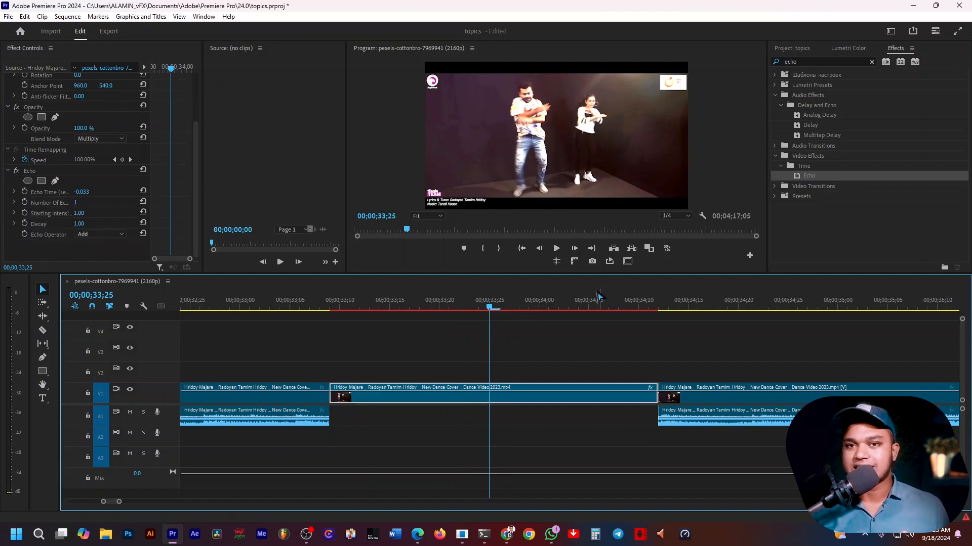
{"action": "left_click_drag", "start_coordinate": [834, 302], "coordinate": [860, 309]}
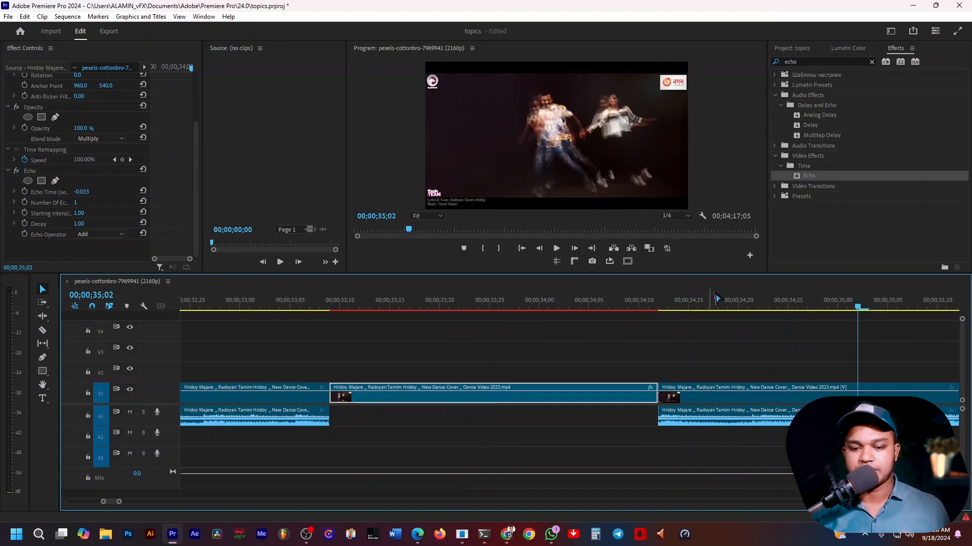
{"action": "left_click_drag", "start_coordinate": [560, 304], "coordinate": [479, 303]}
{"action": "left_click", "coordinate": [88, 202]}
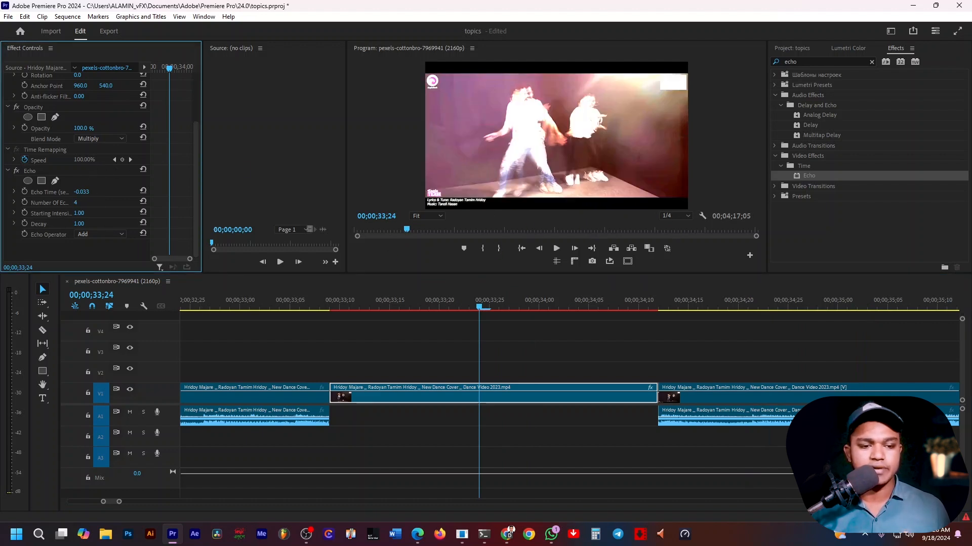
{"action": "key", "text": "Return"}
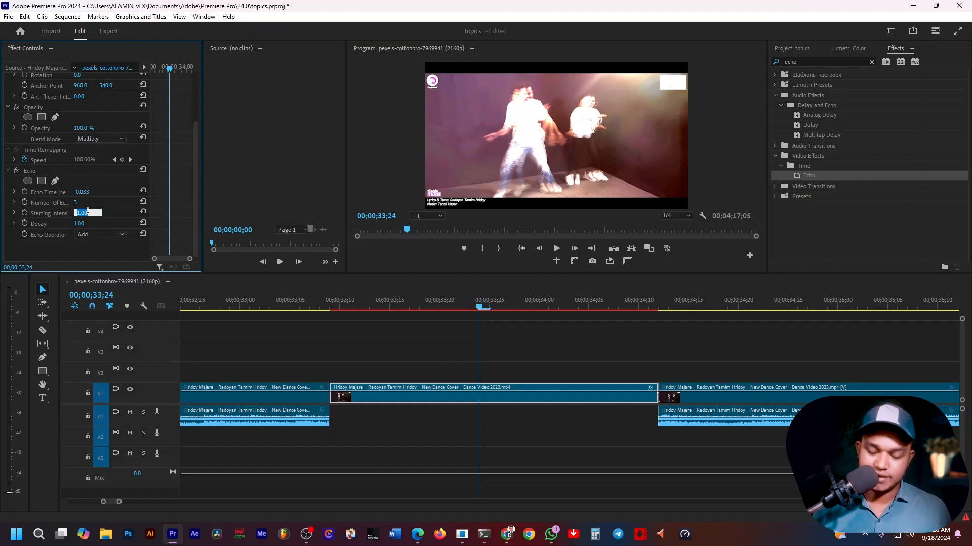
{"action": "key", "text": "Return"}
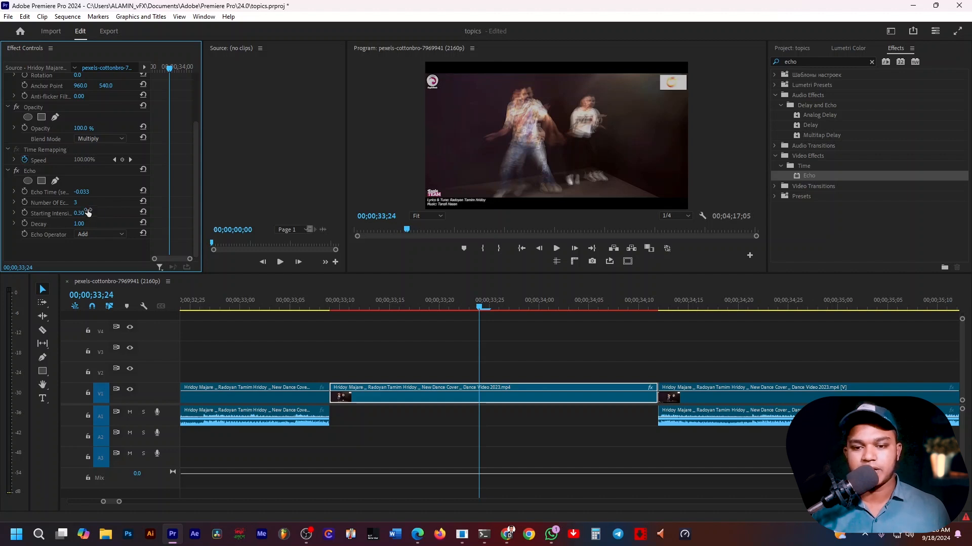
{"action": "left_click_drag", "start_coordinate": [434, 301], "coordinate": [471, 315]}
{"action": "mouse_move", "coordinate": [460, 313]}
{"action": "left_mouse_down"}
{"action": "mouse_move", "coordinate": [545, 317]}
{"action": "mouse_move", "coordinate": [448, 313]}
{"action": "left_mouse_up"}
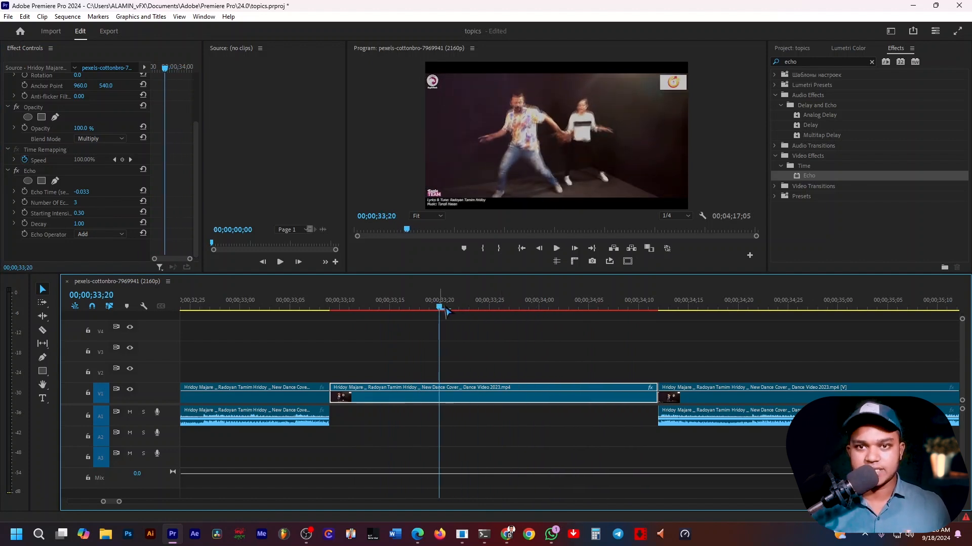
Step: Create a new adjustment layer in the project with the offered settings
{"action": "left_click", "coordinate": [799, 48]}
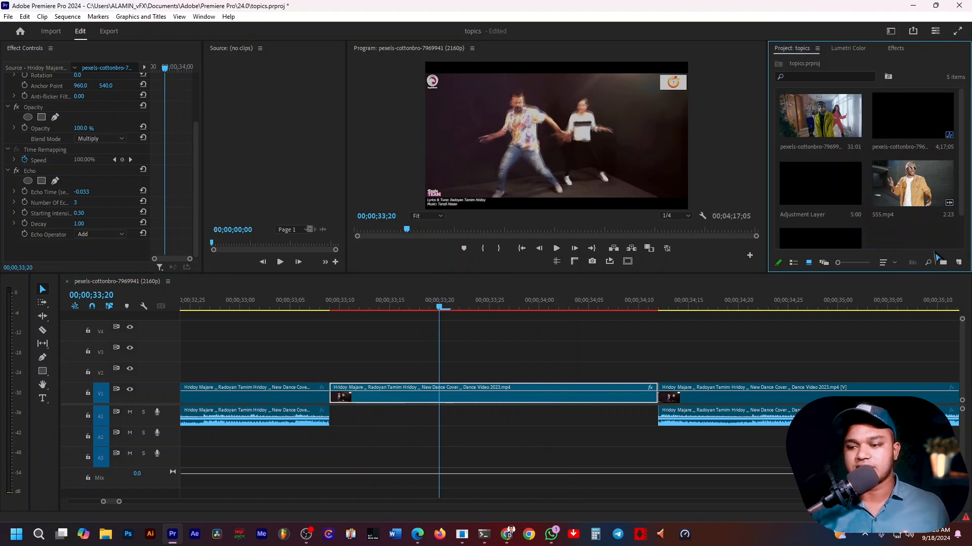
{"action": "left_click", "coordinate": [959, 265]}
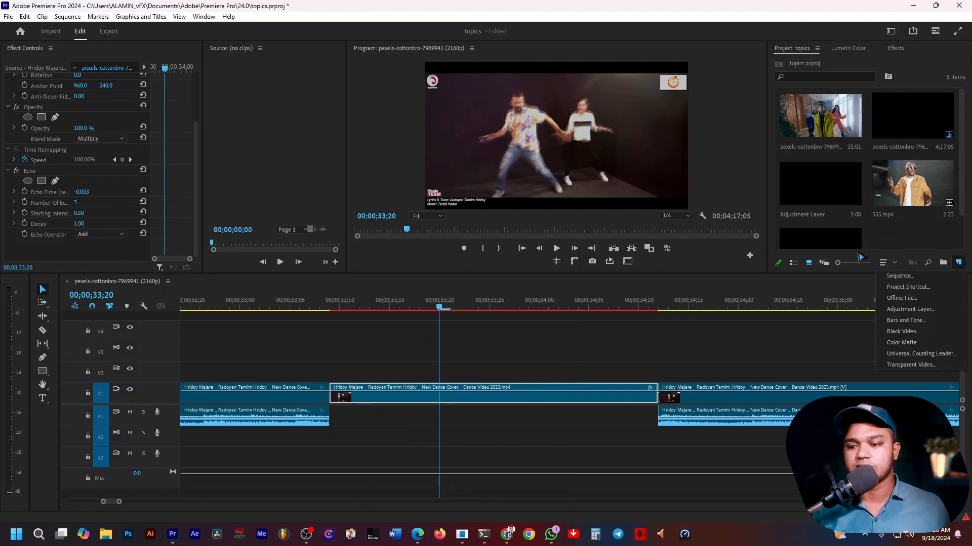
{"action": "left_click", "coordinate": [898, 313]}
{"action": "left_click", "coordinate": [500, 303]}
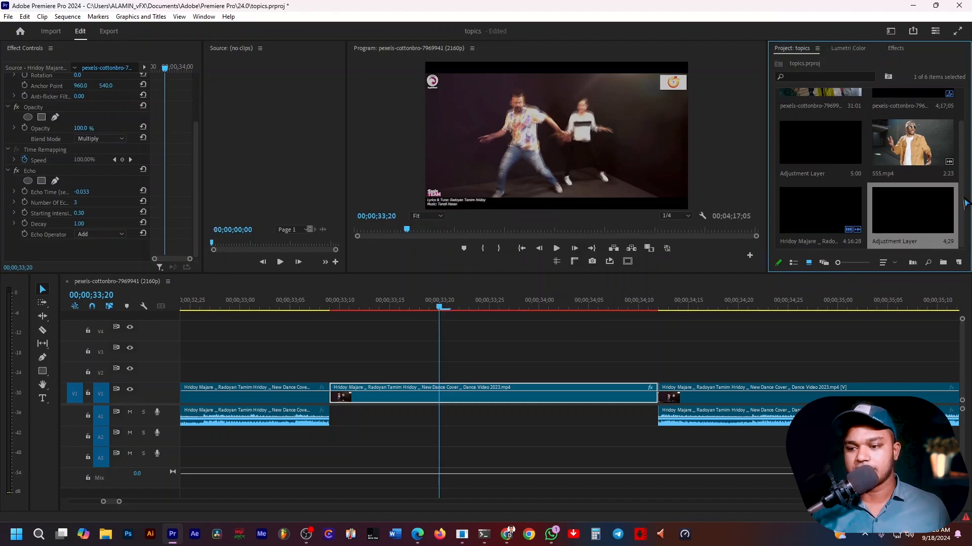
Step: Place the new adjustment layer on V2 above the middle dance clip, aligning its start with the clip's start
{"action": "left_click_drag", "start_coordinate": [911, 215], "coordinate": [271, 373]}
{"action": "key", "text": "c"}
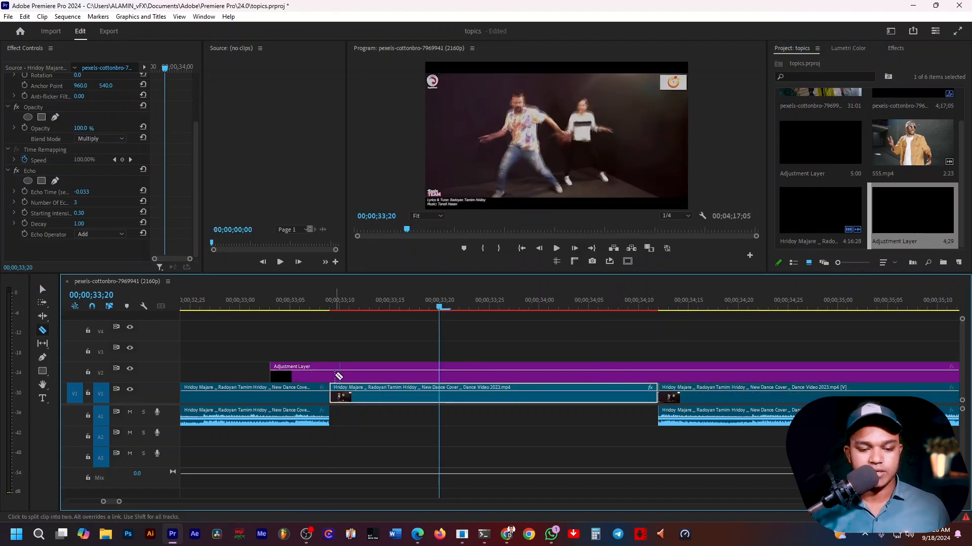
{"action": "key", "text": "v"}
{"action": "left_click_drag", "start_coordinate": [362, 376], "coordinate": [415, 375]}
{"action": "left_click_drag", "start_coordinate": [507, 380], "coordinate": [524, 378]}
Step: Cut the V2 adjustment layer at the middle dance clip's end and delete the excess part
{"action": "key", "text": "c"}
{"action": "left_click", "coordinate": [659, 377]}
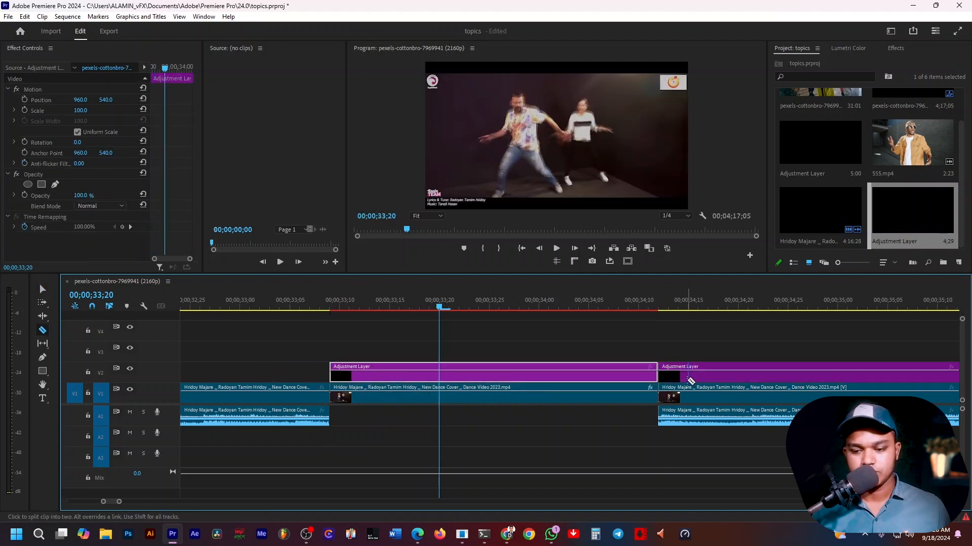
{"action": "key", "text": "v"}
{"action": "left_click", "coordinate": [690, 378]}
{"action": "key", "text": "Delete"}
Step: Scrub through the middle dance clip and the following clip to compare the echo trail, and widen the project panel
{"action": "mouse_move", "coordinate": [469, 307]}
{"action": "left_mouse_down"}
{"action": "mouse_move", "coordinate": [509, 309]}
{"action": "mouse_move", "coordinate": [433, 308]}
{"action": "mouse_move", "coordinate": [496, 311]}
{"action": "mouse_move", "coordinate": [487, 310]}
{"action": "left_mouse_up"}
{"action": "left_click", "coordinate": [582, 380]}
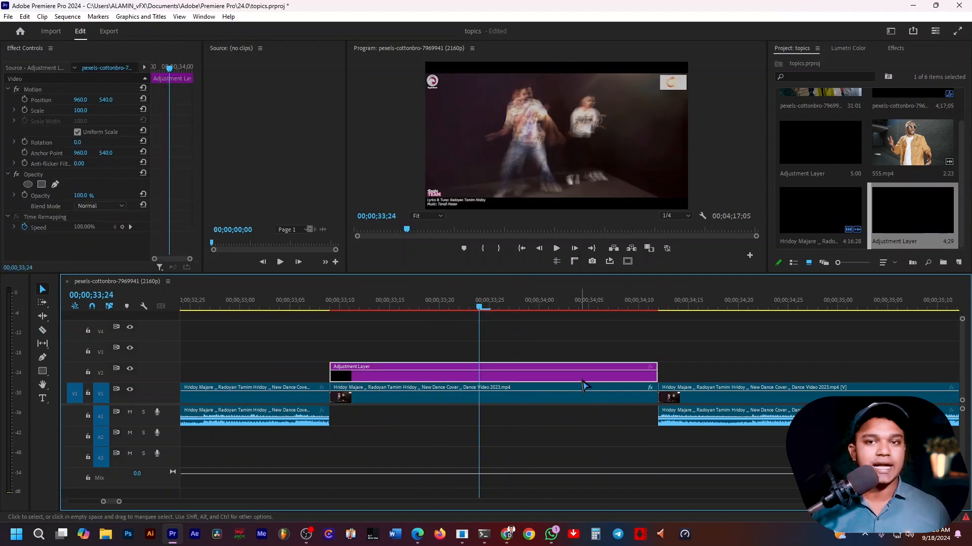
{"action": "left_click_drag", "start_coordinate": [767, 114], "coordinate": [643, 113]}
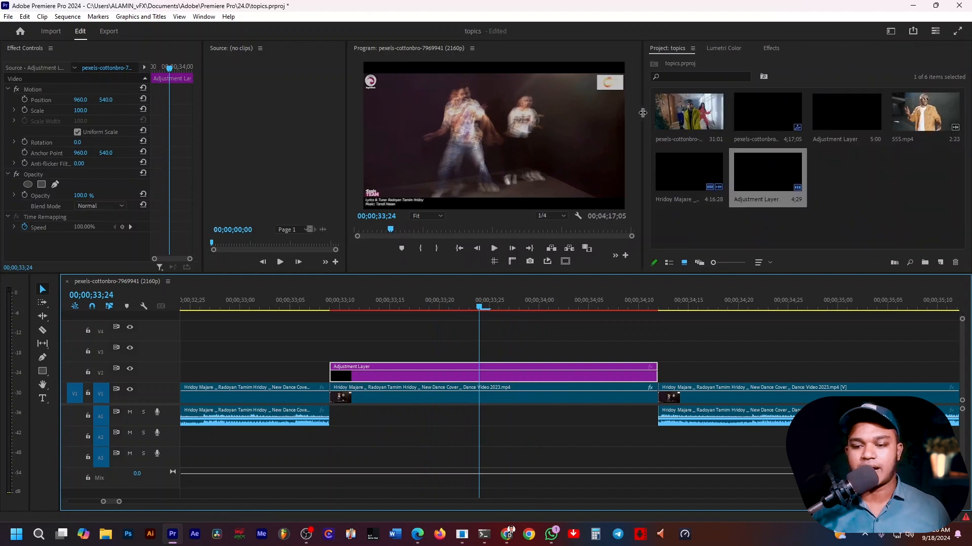
{"action": "left_click_drag", "start_coordinate": [718, 307], "coordinate": [854, 321]}
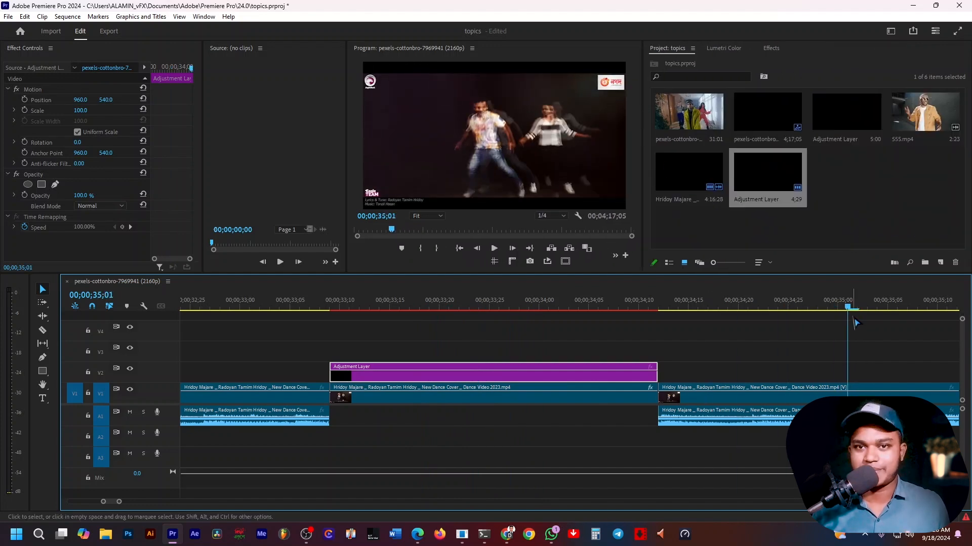
{"action": "left_click_drag", "start_coordinate": [552, 308], "coordinate": [522, 314]}
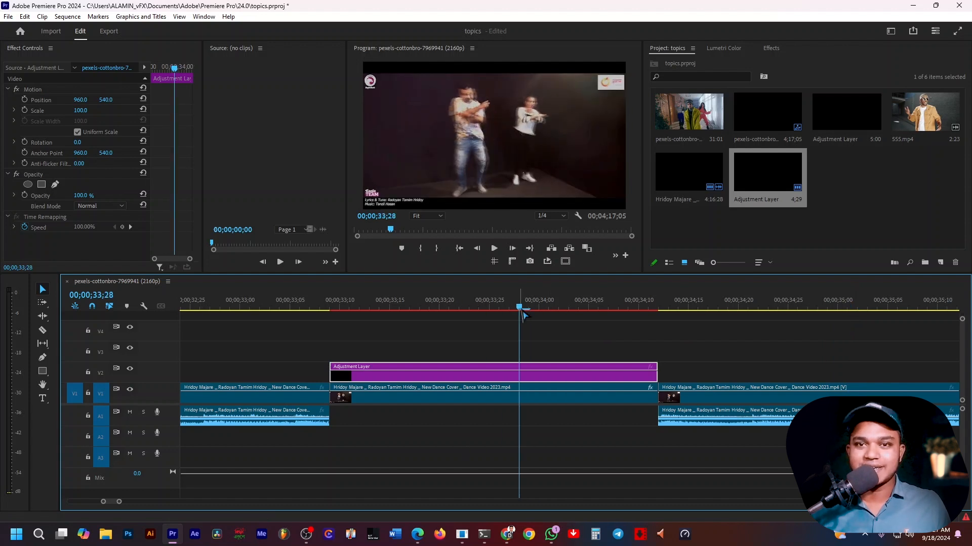
Step: Import the preset file "alamin vfx shake.prfpset" from the PRESETS folder into the effects library
{"action": "left_click", "coordinate": [770, 48]}
{"action": "left_click", "coordinate": [749, 63]}
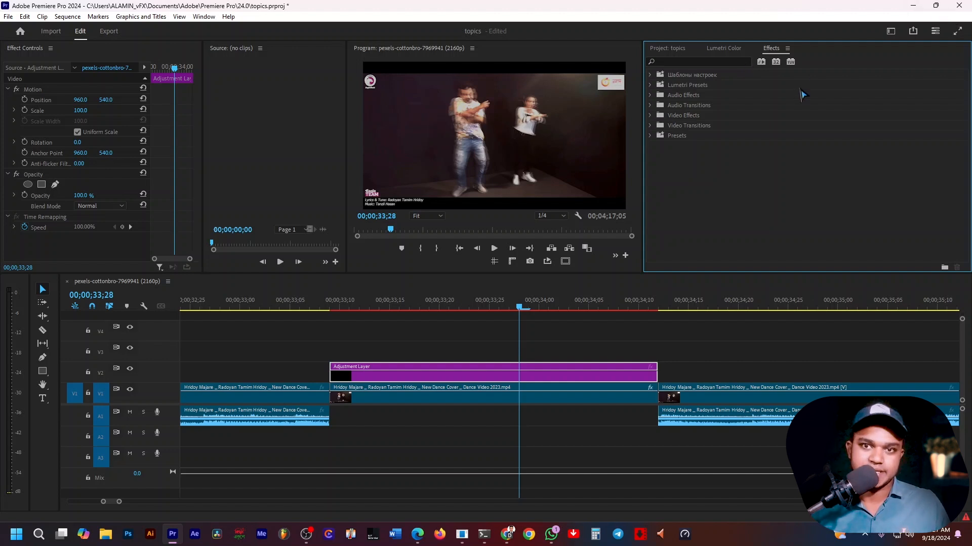
{"action": "left_click", "coordinate": [788, 48]}
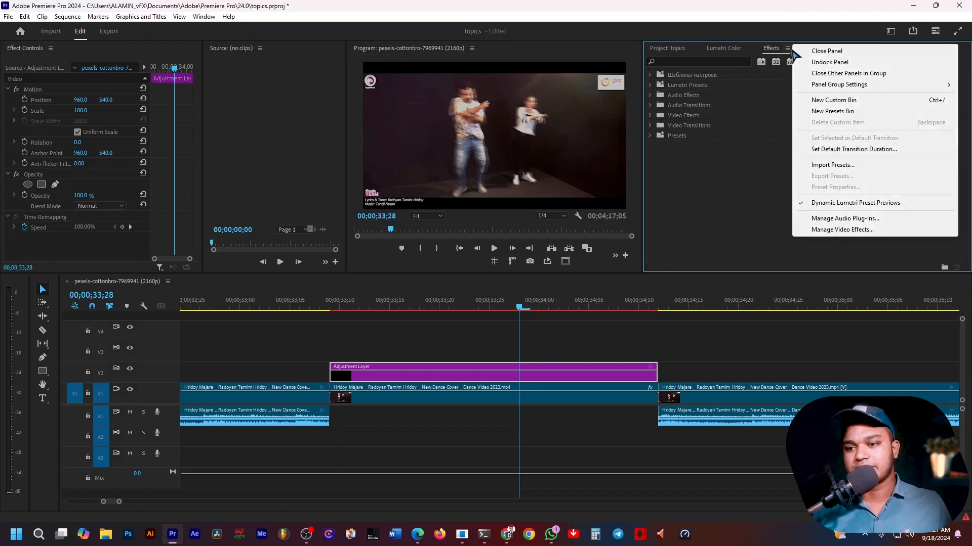
{"action": "left_click", "coordinate": [832, 165]}
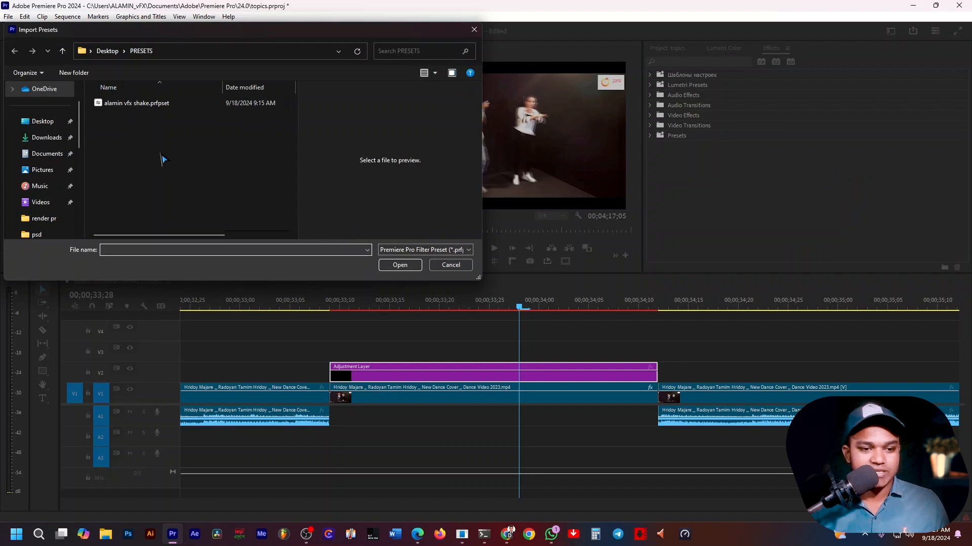
{"action": "left_click", "coordinate": [135, 111]}
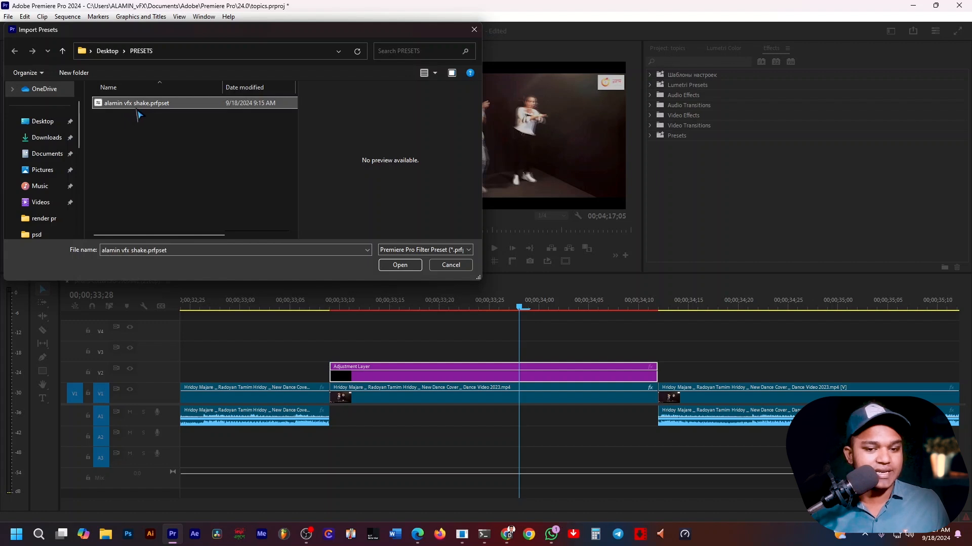
{"action": "left_click", "coordinate": [418, 267]}
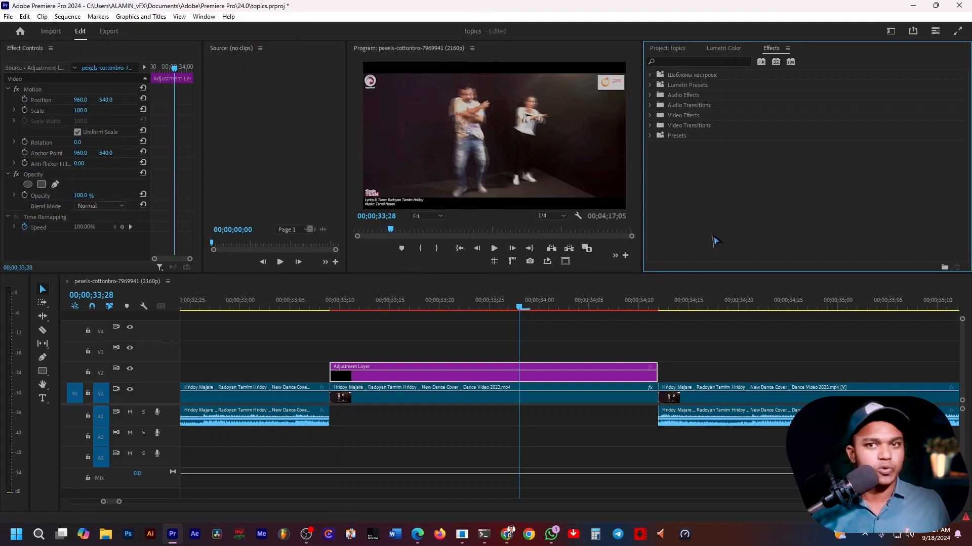
Step: Search the effects for "alamin", apply the "alamin vfx shake" preset to the V2 adjustment layer, and play the section to check it
{"action": "left_click", "coordinate": [679, 62]}
{"action": "type", "text": "alamin"}
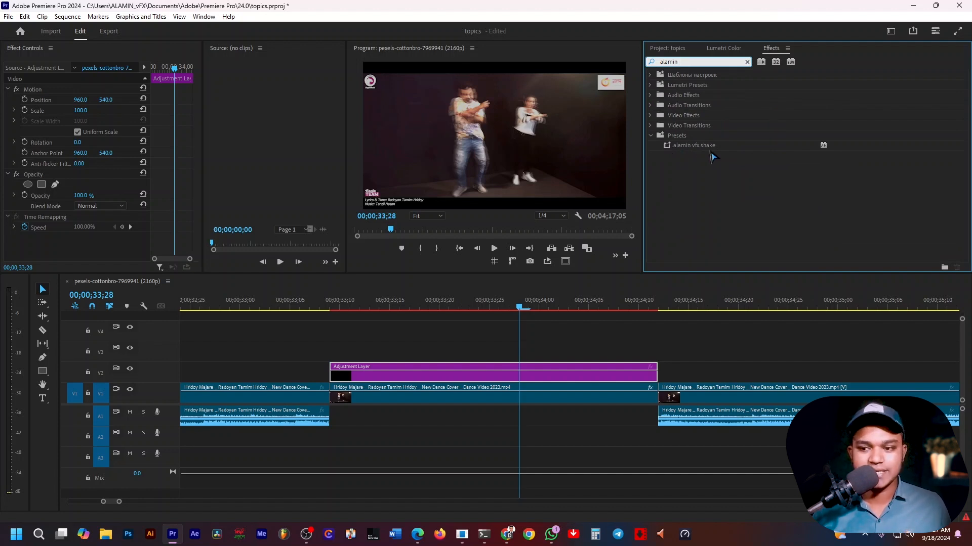
{"action": "left_click", "coordinate": [673, 148]}
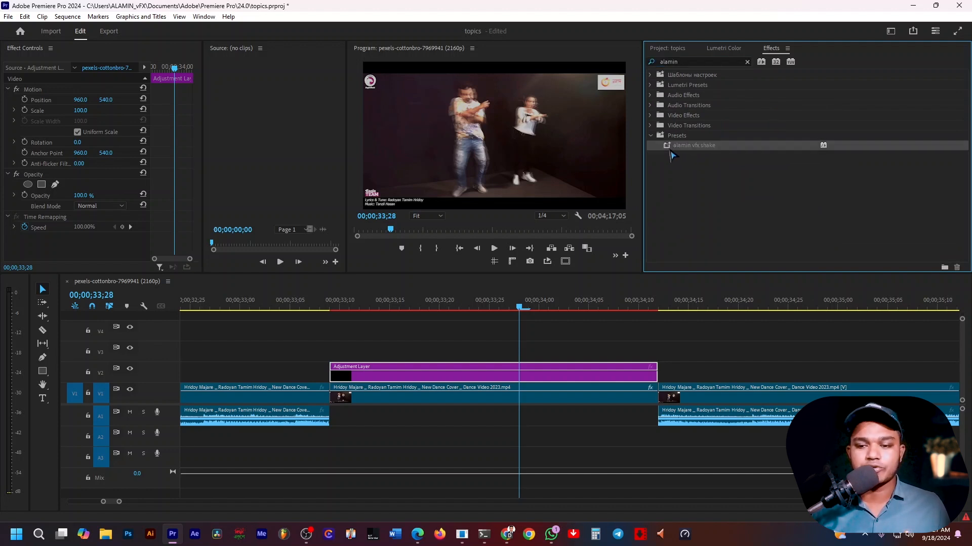
{"action": "left_click_drag", "start_coordinate": [532, 293], "coordinate": [536, 372]}
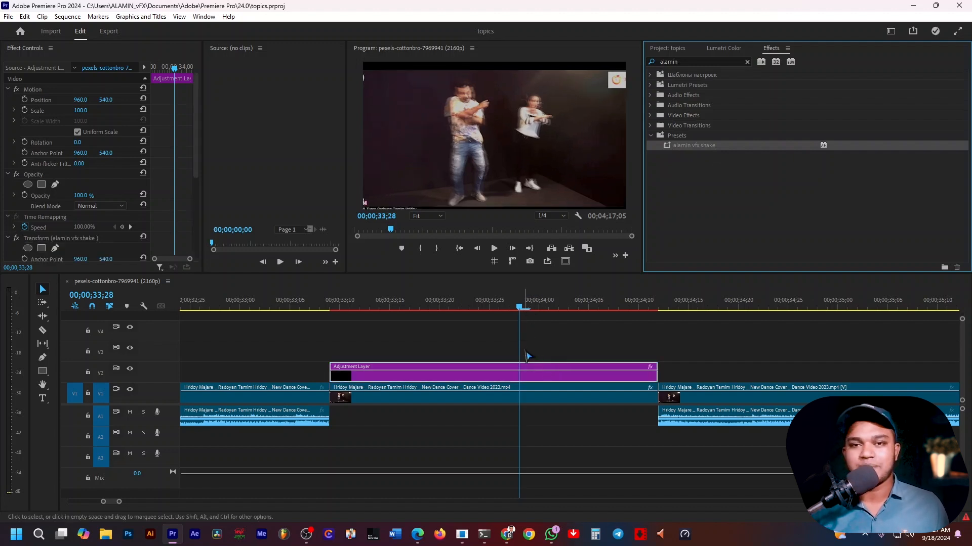
{"action": "left_click_drag", "start_coordinate": [391, 310], "coordinate": [331, 310]}
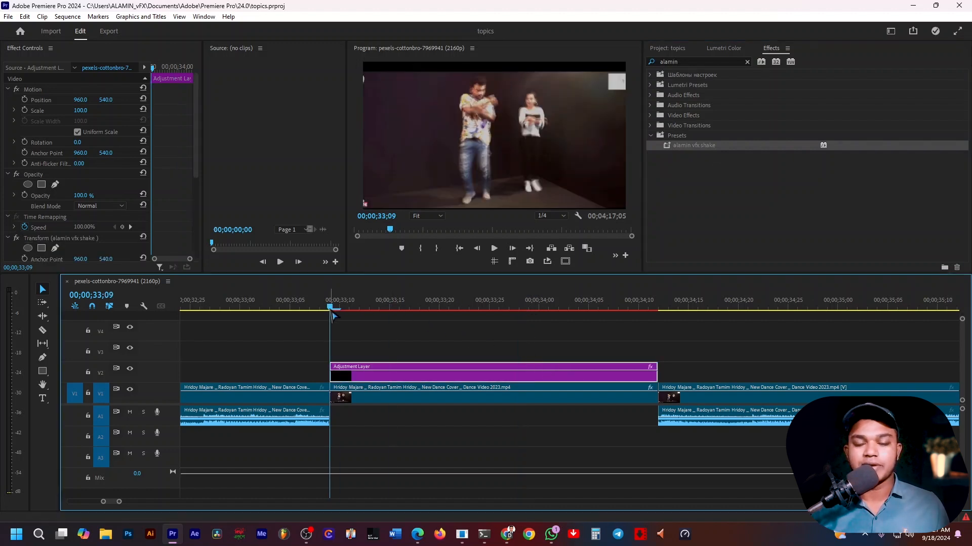
{"action": "key", "text": "space"}
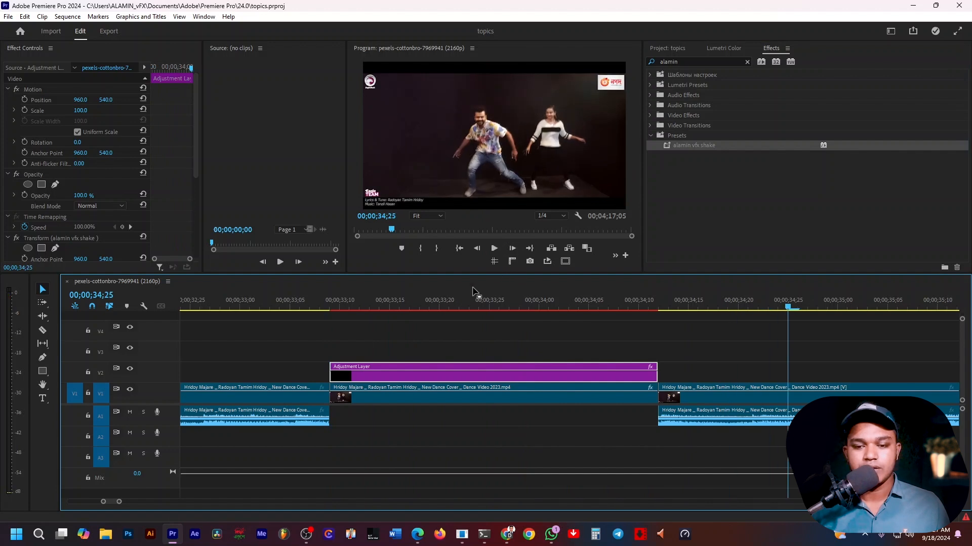
{"action": "left_click_drag", "start_coordinate": [456, 301], "coordinate": [439, 319]}
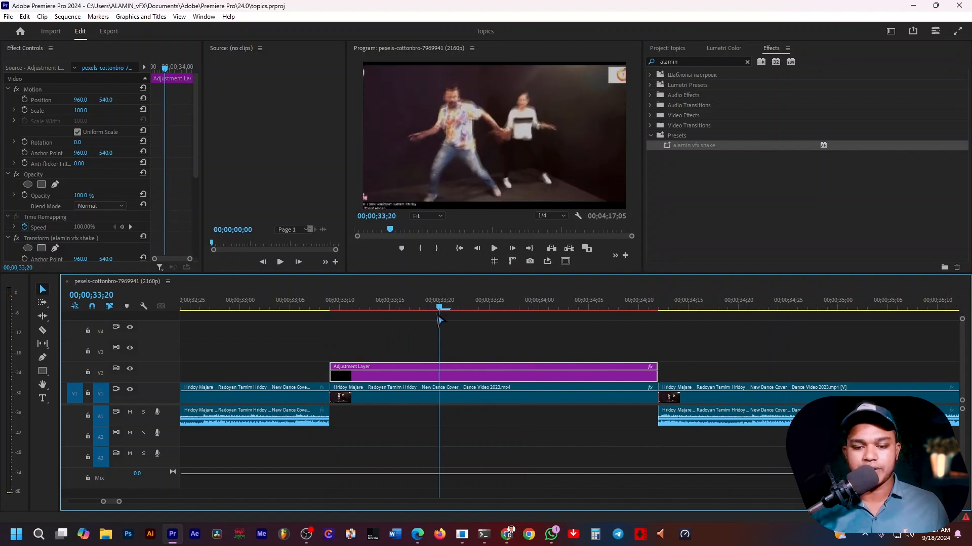
Step: Set the number of echoes on the middle dance clip's Echo effect to 4 and play the section to check it
{"action": "left_click", "coordinate": [494, 399]}
{"action": "scroll", "coordinate": [104, 233], "scroll_direction": "down", "scroll_amount": 2}
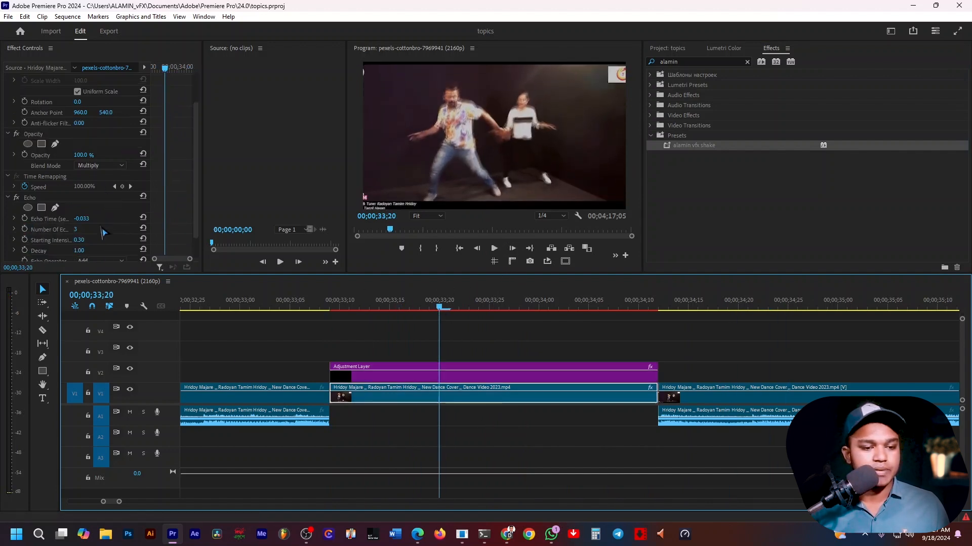
{"action": "left_click", "coordinate": [77, 229]}
{"action": "key", "text": "Return"}
{"action": "key", "text": "space"}
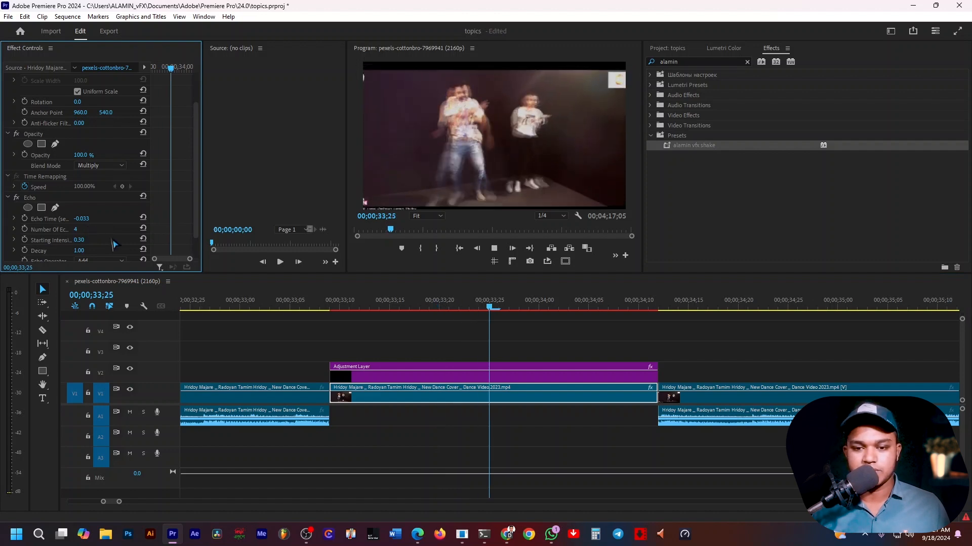
{"action": "left_click", "coordinate": [415, 337]}
{"action": "left_click_drag", "start_coordinate": [399, 307], "coordinate": [449, 344]}
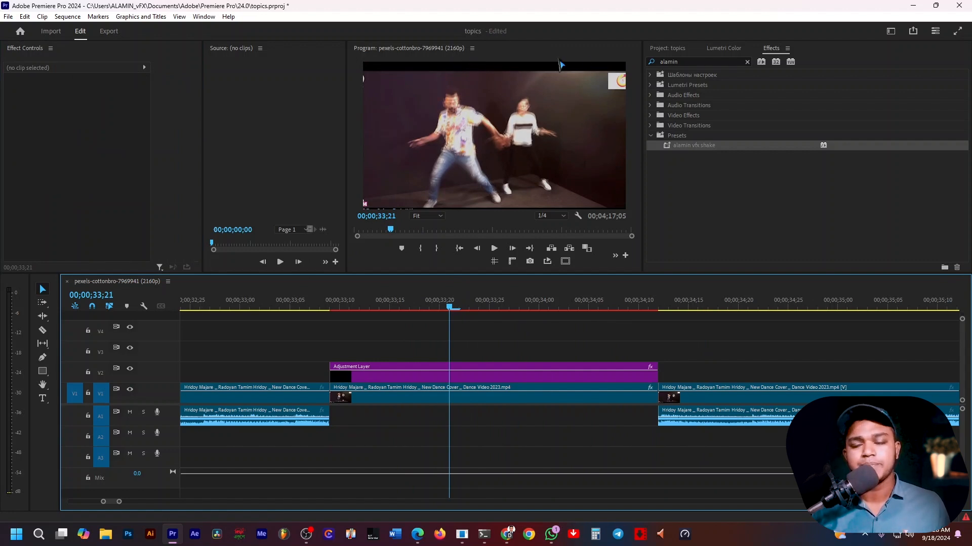
Step: Place another adjustment layer on V3, starting shortly before the middle dance clip
{"action": "left_click", "coordinate": [682, 49]}
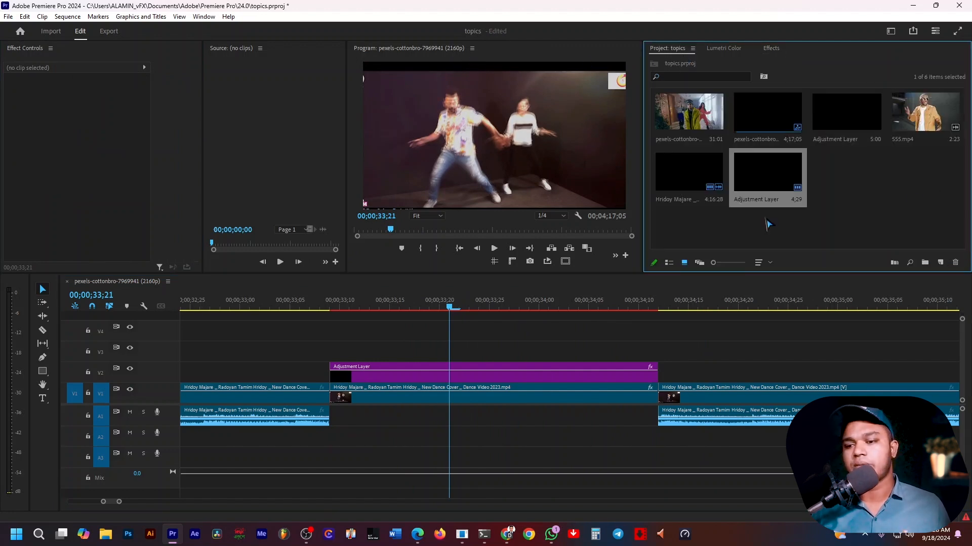
{"action": "left_click_drag", "start_coordinate": [745, 199], "coordinate": [334, 353]}
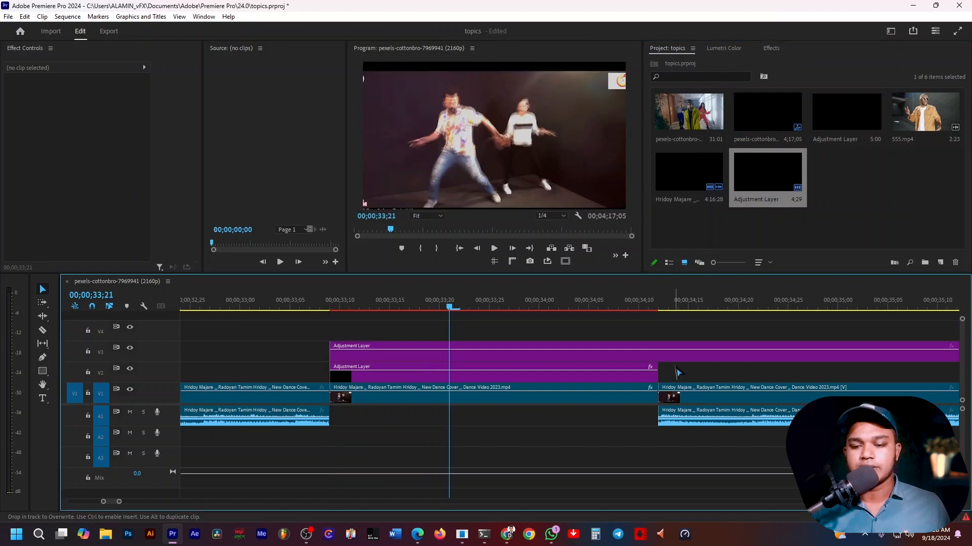
{"action": "left_click_drag", "start_coordinate": [675, 360], "coordinate": [606, 359]}
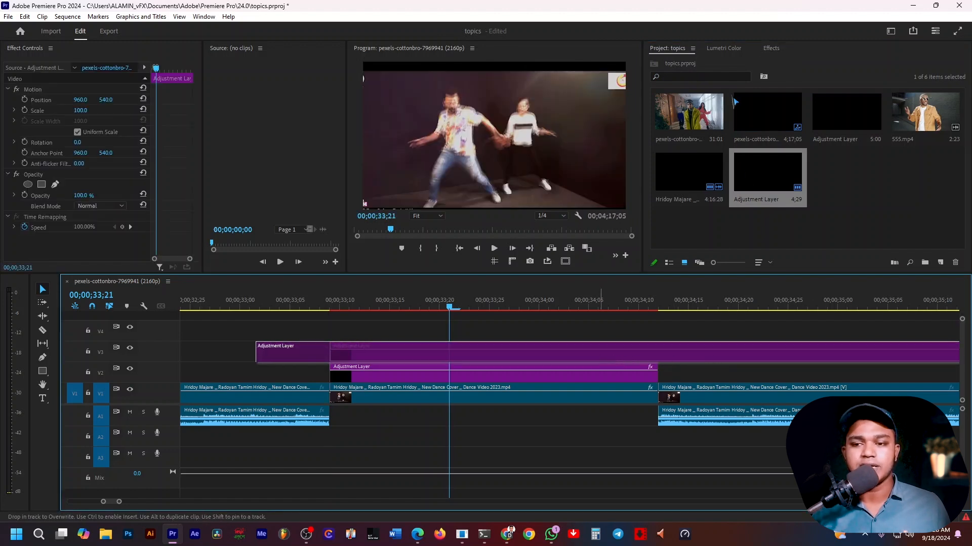
Step: Search the effects library for "cc" and bring the matching presets into view
{"action": "left_click", "coordinate": [720, 48]}
{"action": "left_click", "coordinate": [771, 49]}
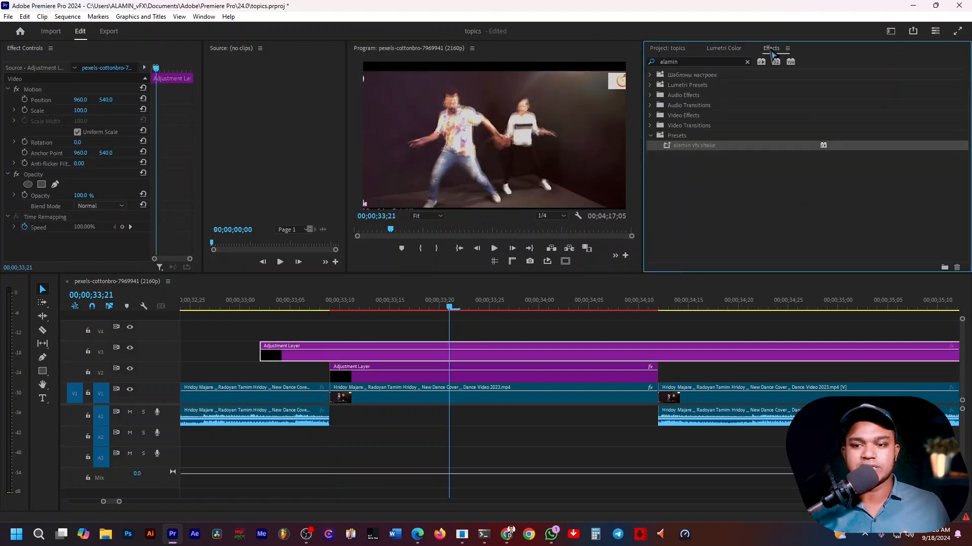
{"action": "double_click", "coordinate": [688, 60]}
{"action": "type", "text": "ccc"}
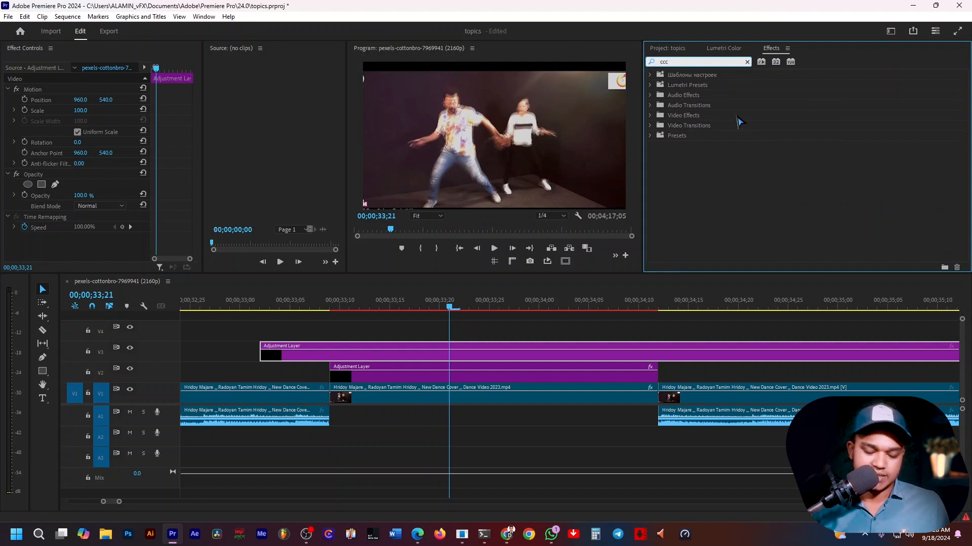
{"action": "key", "text": "BackSpace"}
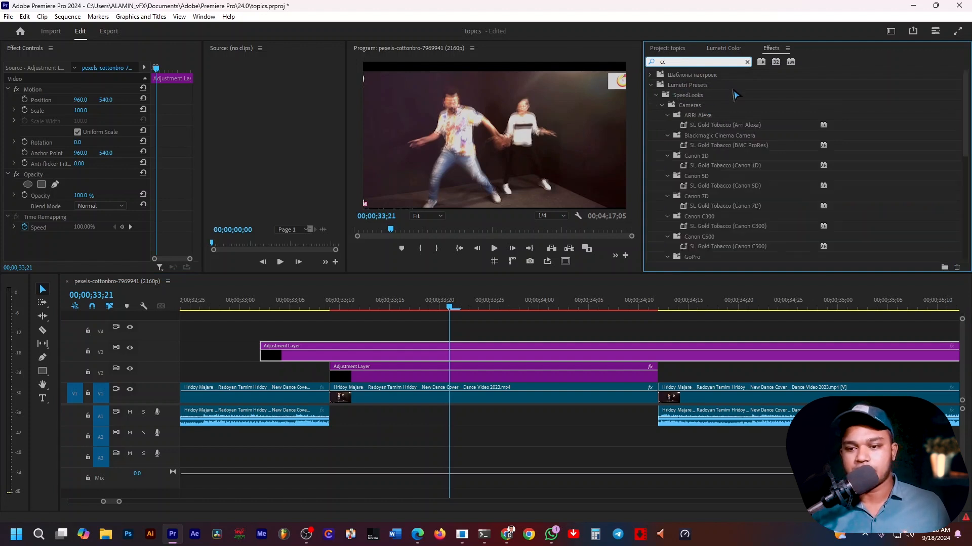
{"action": "left_click", "coordinate": [761, 62]}
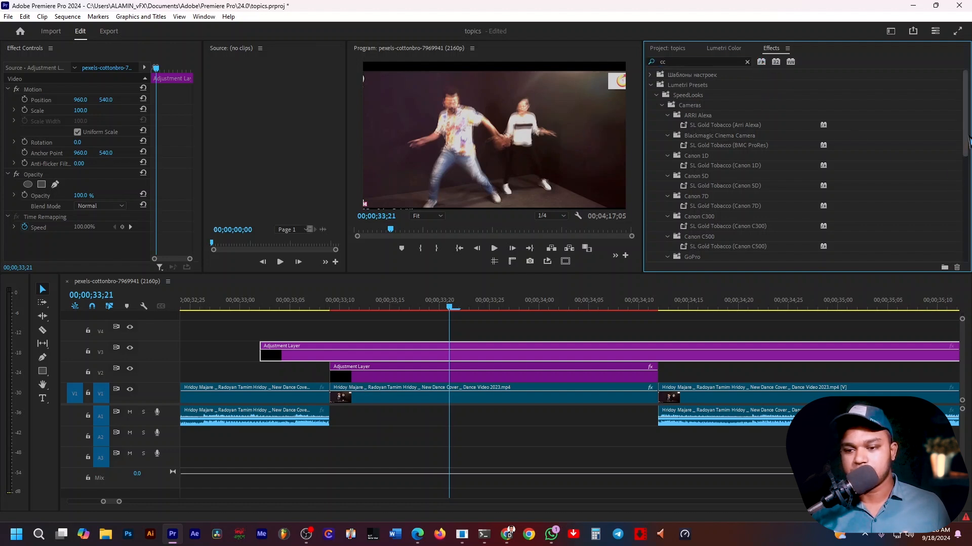
{"action": "left_click_drag", "start_coordinate": [965, 145], "coordinate": [964, 248]}
Step: Apply the CC preset to the V3 adjustment layer and play through the middle dance section to check it
{"action": "left_click", "coordinate": [670, 187]}
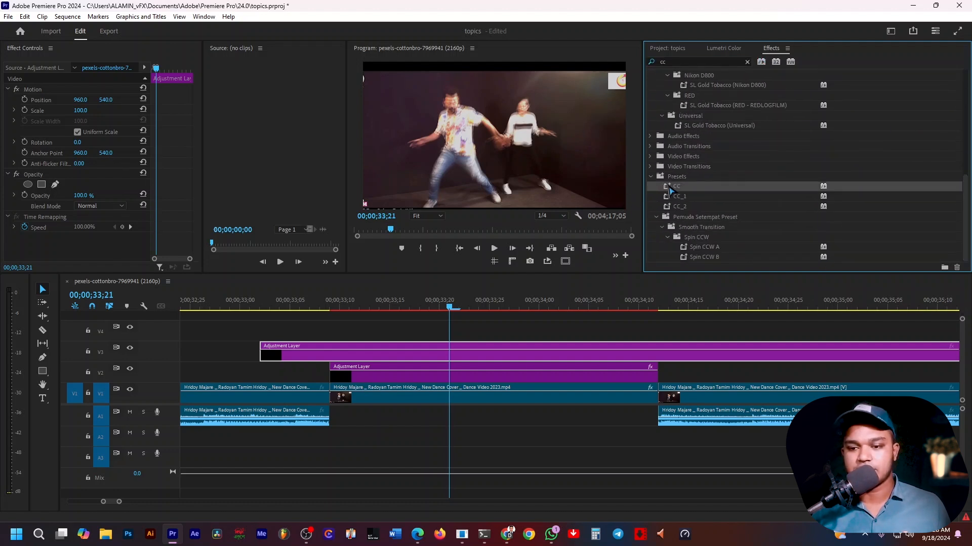
{"action": "left_click_drag", "start_coordinate": [436, 311], "coordinate": [439, 360]}
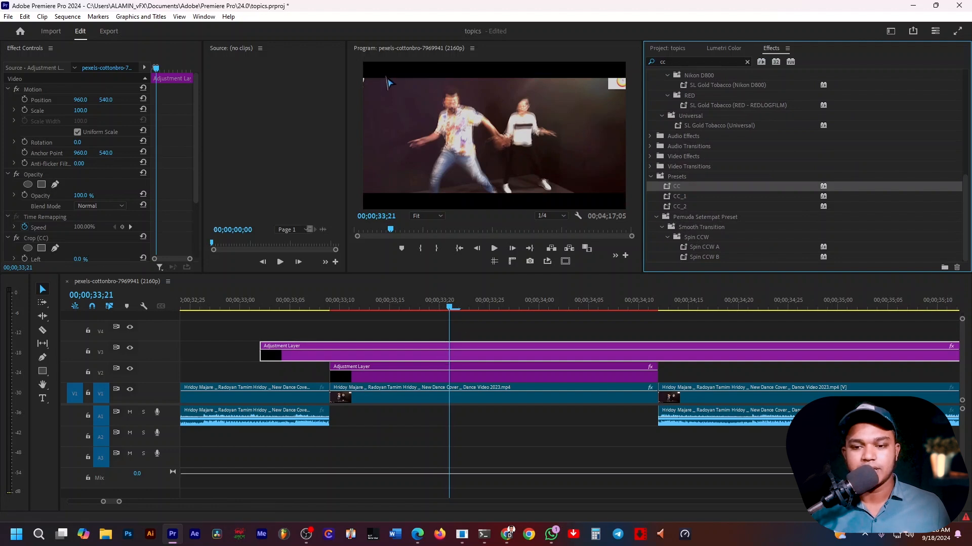
{"action": "left_click", "coordinate": [396, 307]}
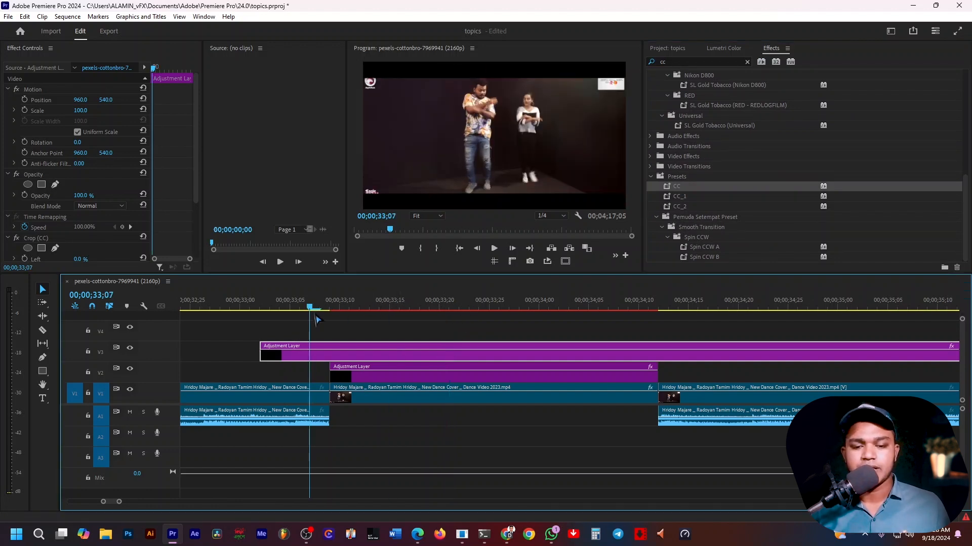
{"action": "key", "text": "space"}
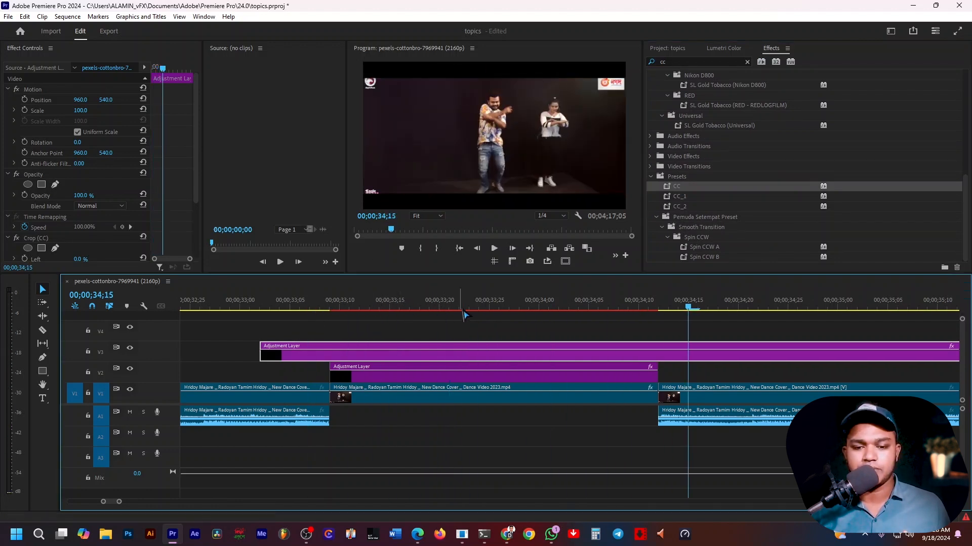
Step: Render the sequence's effect previews, stop the playback, and show the whole edited section in the timeline
{"action": "left_click", "coordinate": [420, 307]}
{"action": "key", "text": "Return"}
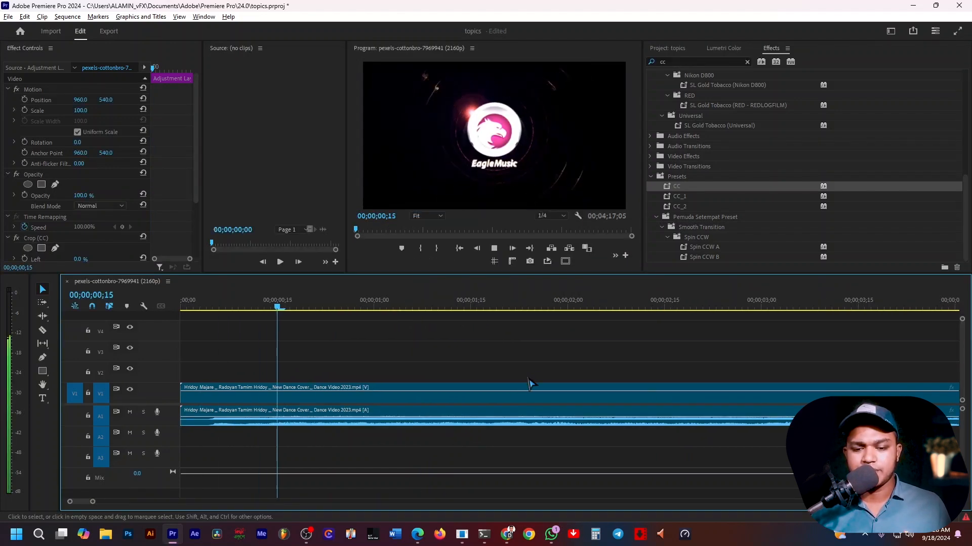
{"action": "scroll", "coordinate": [530, 374], "scroll_direction": "down", "scroll_amount": 10}
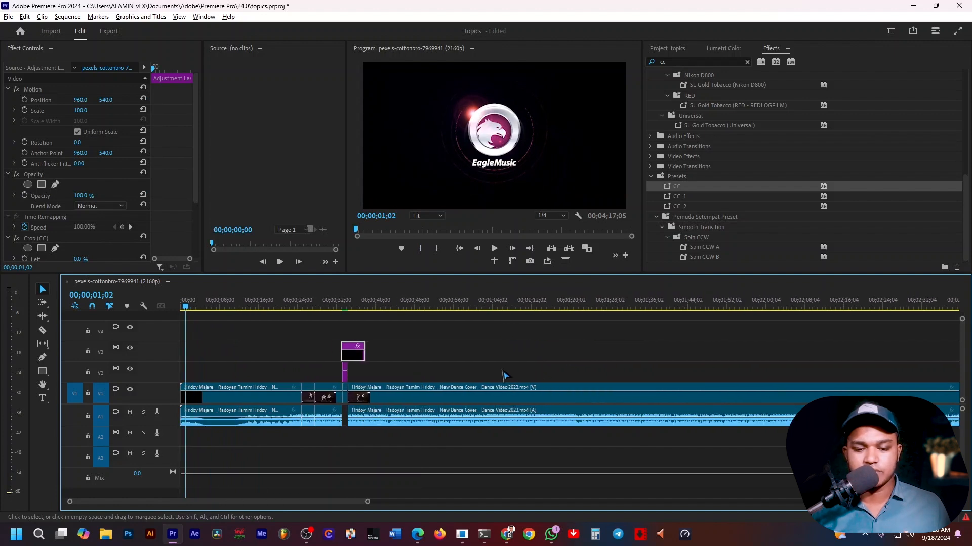
Step: Extend the A1 audio across the gap under the middle dance clip and place the playhead at 00;00;32;27
{"action": "left_click", "coordinate": [342, 316]}
{"action": "scroll", "coordinate": [499, 335], "scroll_direction": "up", "scroll_amount": 15}
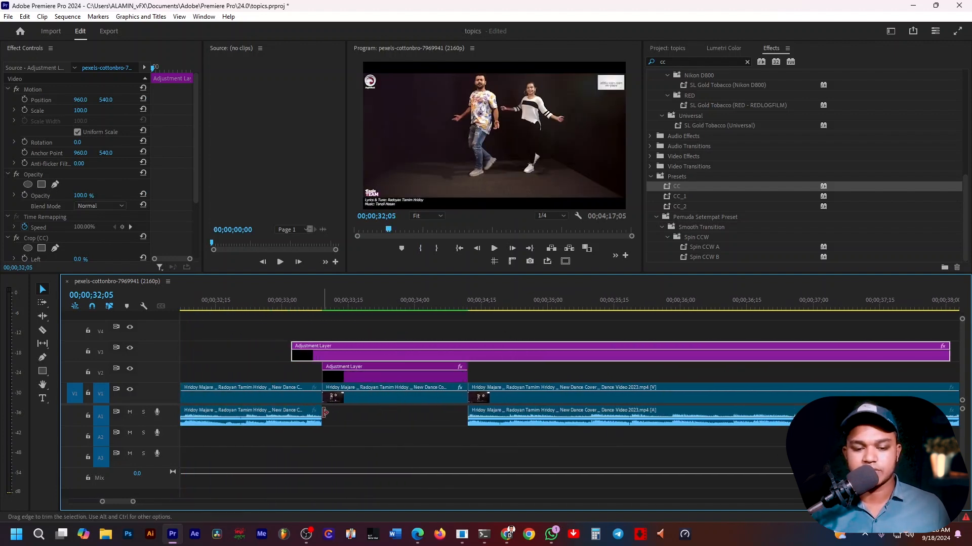
{"action": "left_click_drag", "start_coordinate": [324, 413], "coordinate": [467, 412]}
{"action": "left_click", "coordinate": [269, 305]}
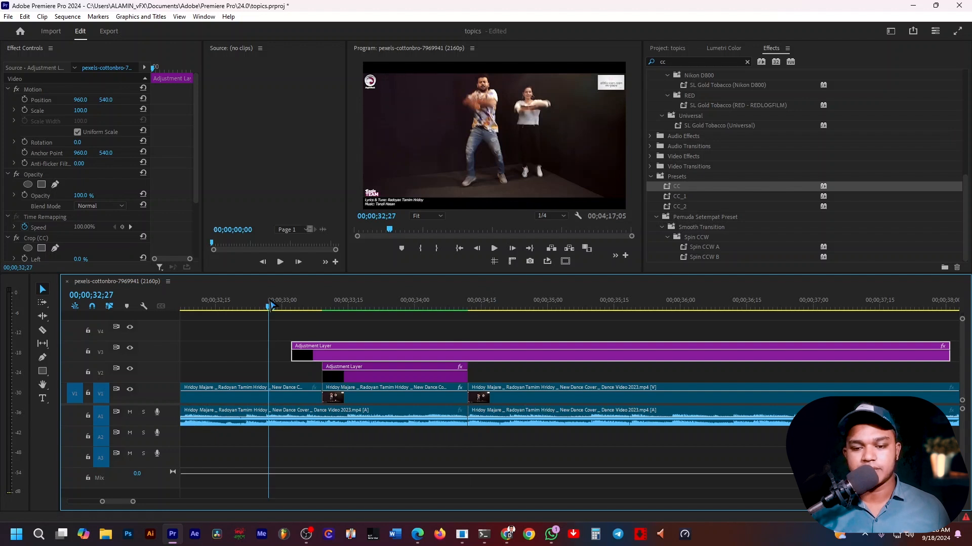
Step: Play the middle dance section with the adjustment layers from 00;00;32;27, and play the original footage before it for comparison
{"action": "key", "text": "space"}
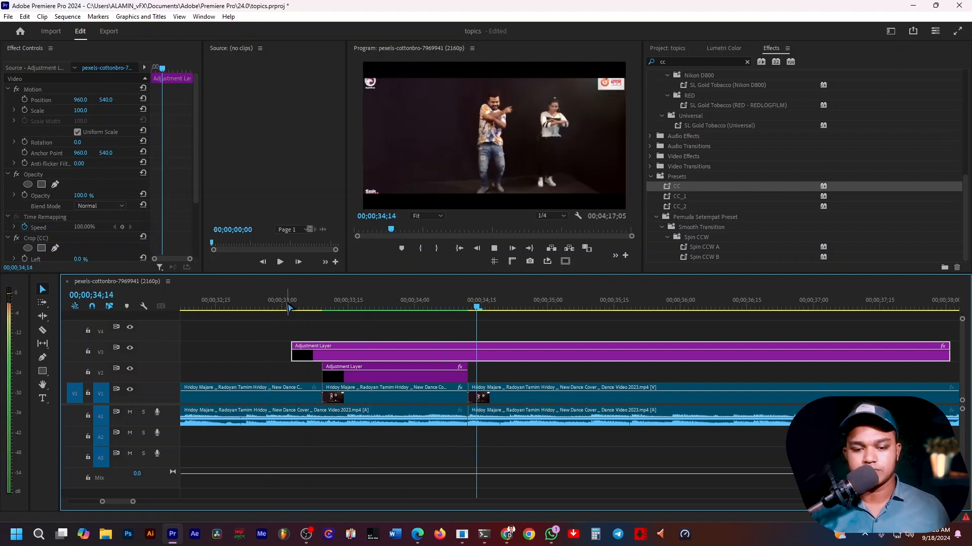
{"action": "left_click_drag", "start_coordinate": [290, 306], "coordinate": [165, 311]}
{"action": "key", "text": "space"}
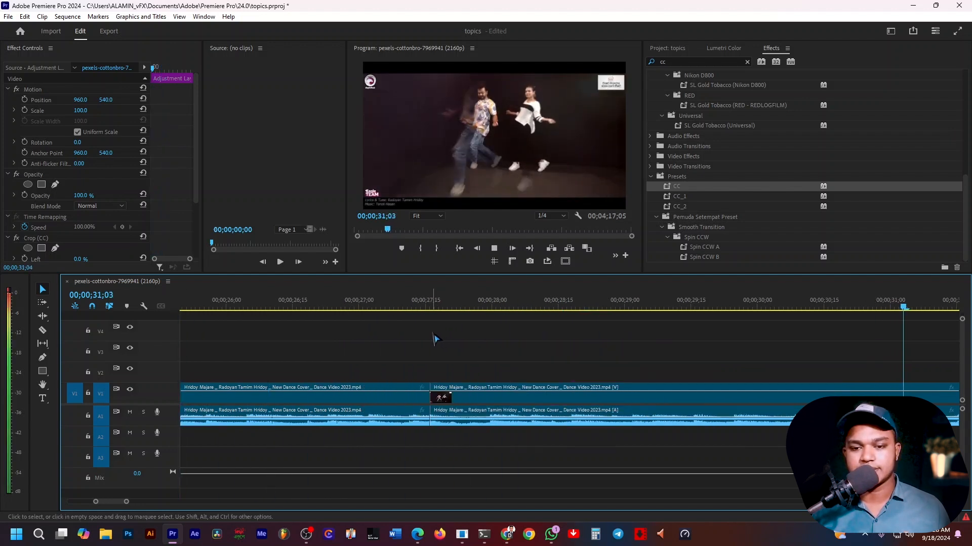
{"action": "key", "text": "space"}
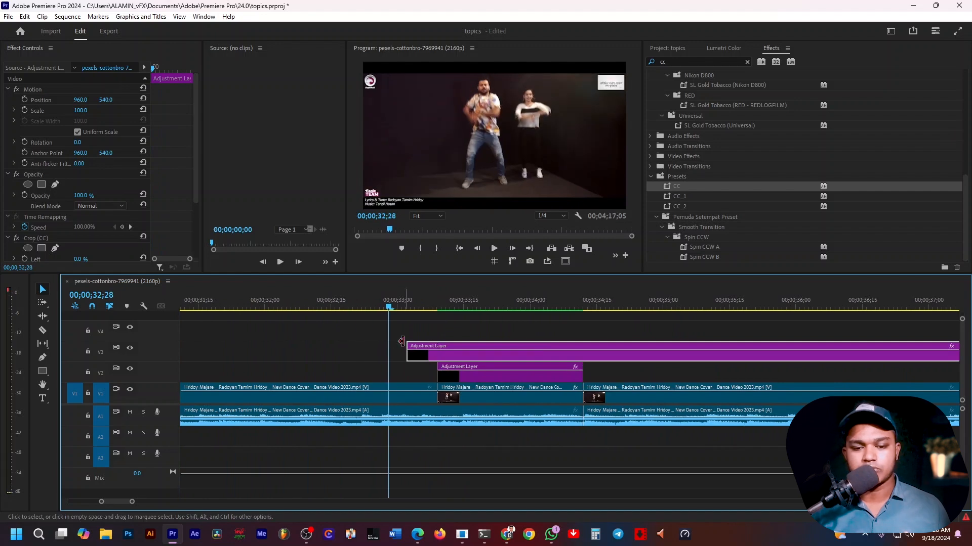
Step: Examine the ghost-trail frame at 00;00;31;03 in the original footage and scrub from there to 00;00;31;12
{"action": "key", "text": "minus"}
{"action": "key", "text": "minus"}
{"action": "left_click_drag", "start_coordinate": [275, 307], "coordinate": [703, 363]}
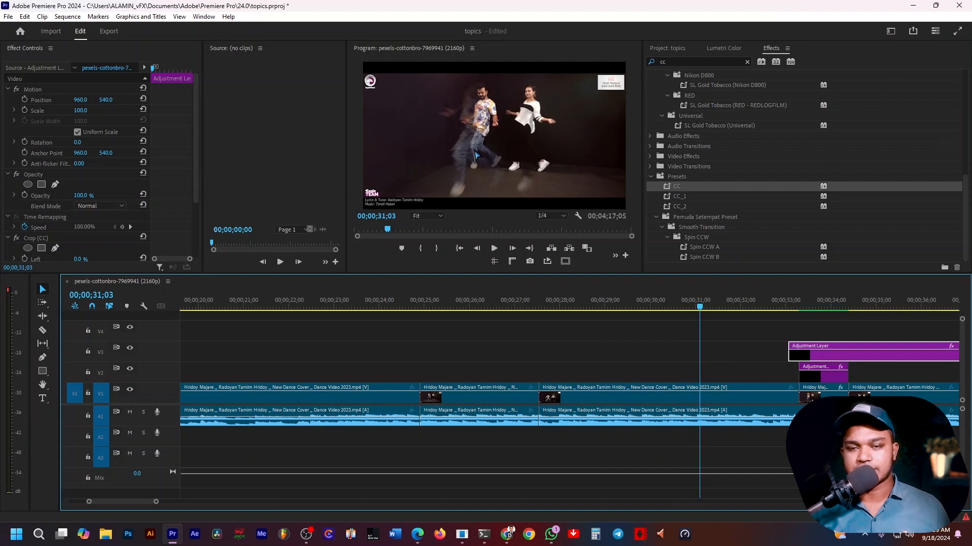
{"action": "scroll", "coordinate": [636, 362], "scroll_direction": "up", "scroll_amount": 3}
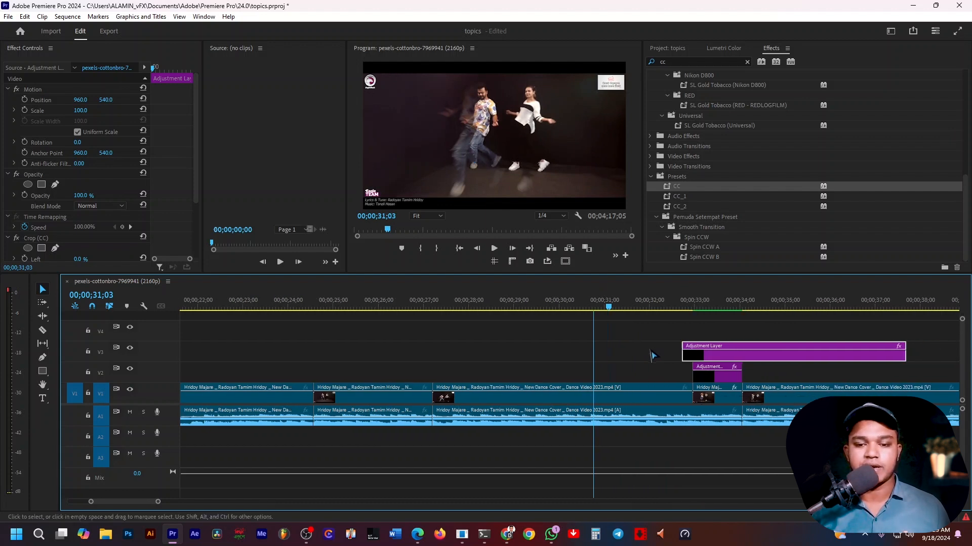
{"action": "scroll", "coordinate": [595, 363], "scroll_direction": "right", "scroll_amount": 3}
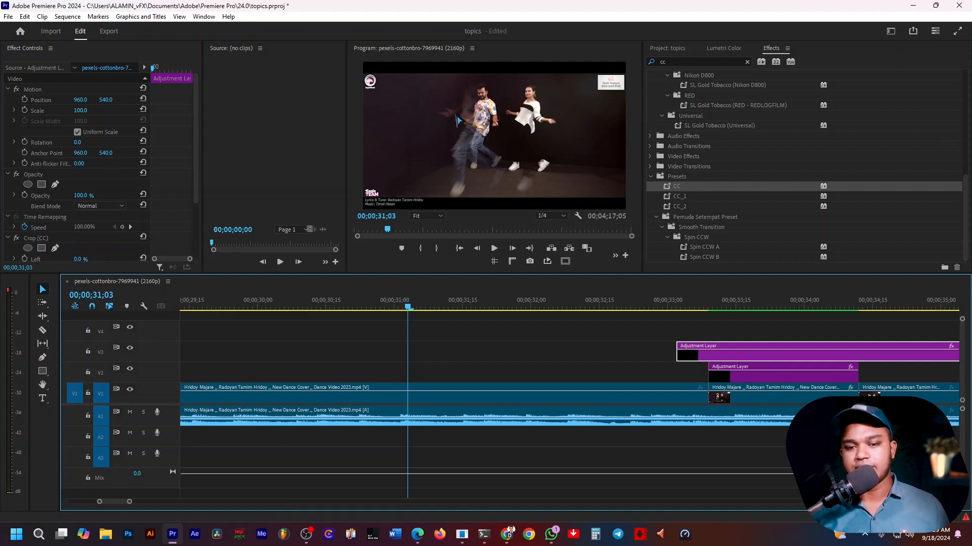
{"action": "left_click", "coordinate": [406, 317]}
{"action": "left_click", "coordinate": [382, 309]}
{"action": "left_click_drag", "start_coordinate": [382, 310], "coordinate": [448, 309]}
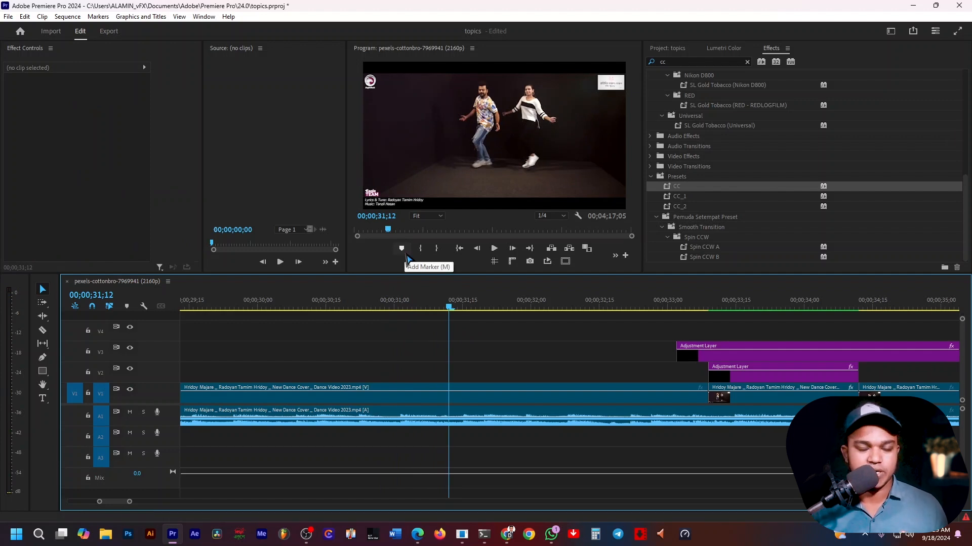
Step: Play the recreated effect from 00;00;32;29 through the middle dance clip, stop at 00;00;35;16 and show the whole edited section
{"action": "scroll", "coordinate": [499, 369], "scroll_direction": "down", "scroll_amount": 2}
{"action": "left_click", "coordinate": [633, 310]}
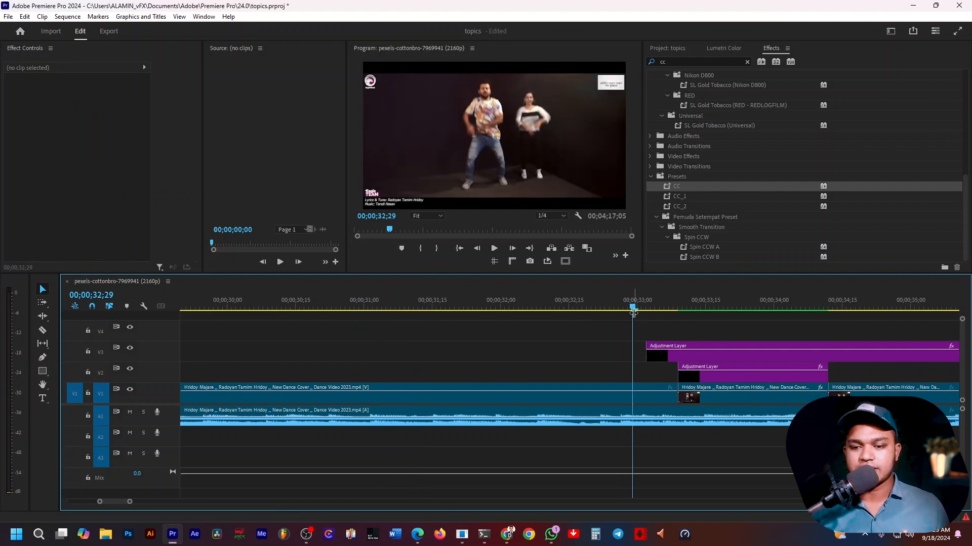
{"action": "key", "text": "space"}
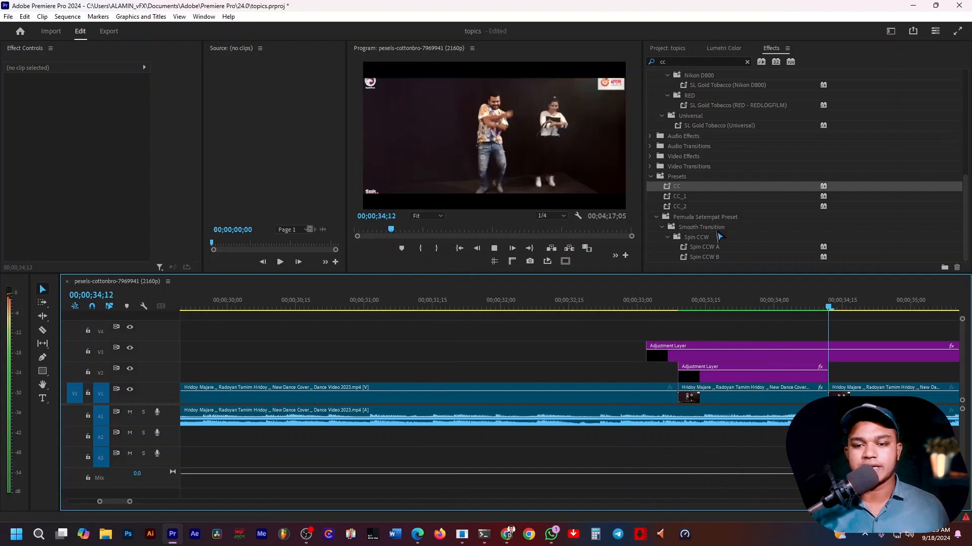
{"action": "key", "text": "space"}
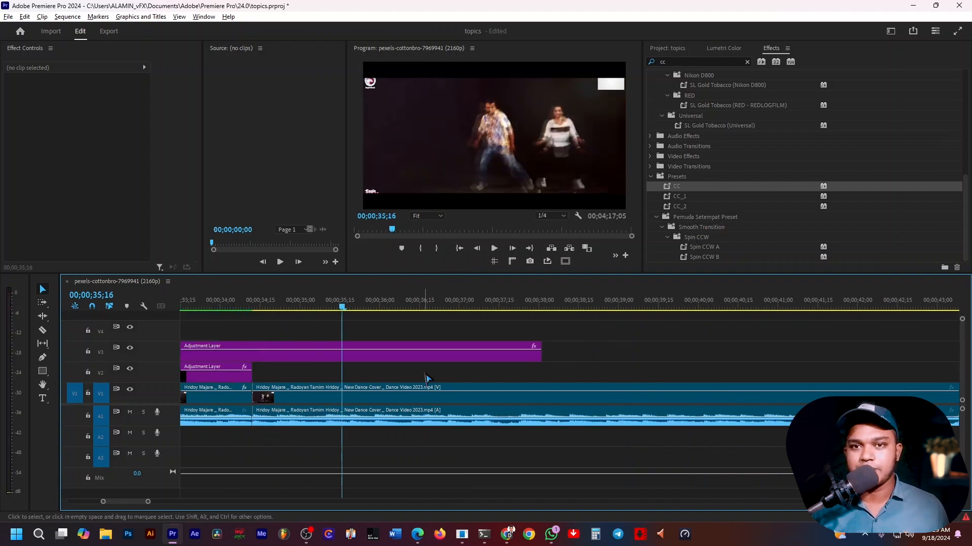
{"action": "scroll", "coordinate": [426, 378], "scroll_direction": "down", "scroll_amount": 5}
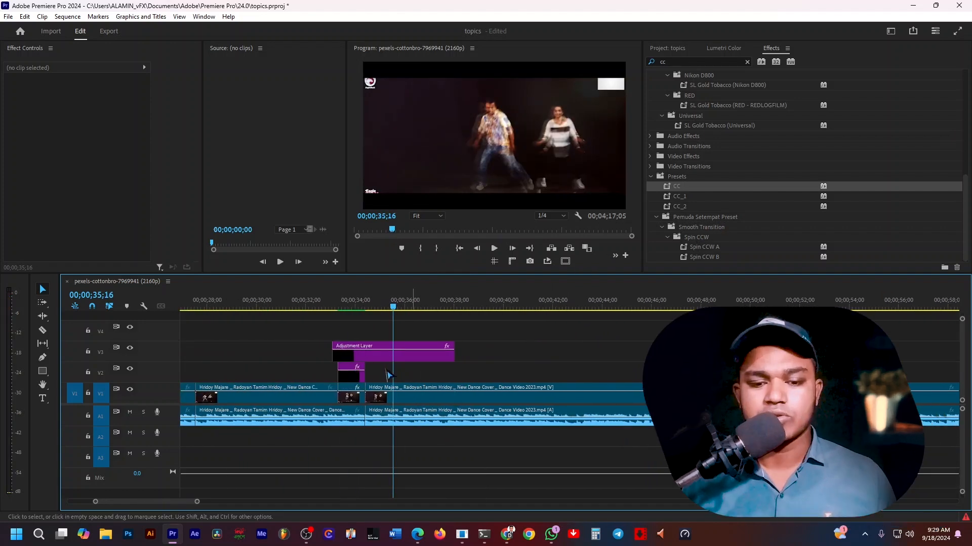